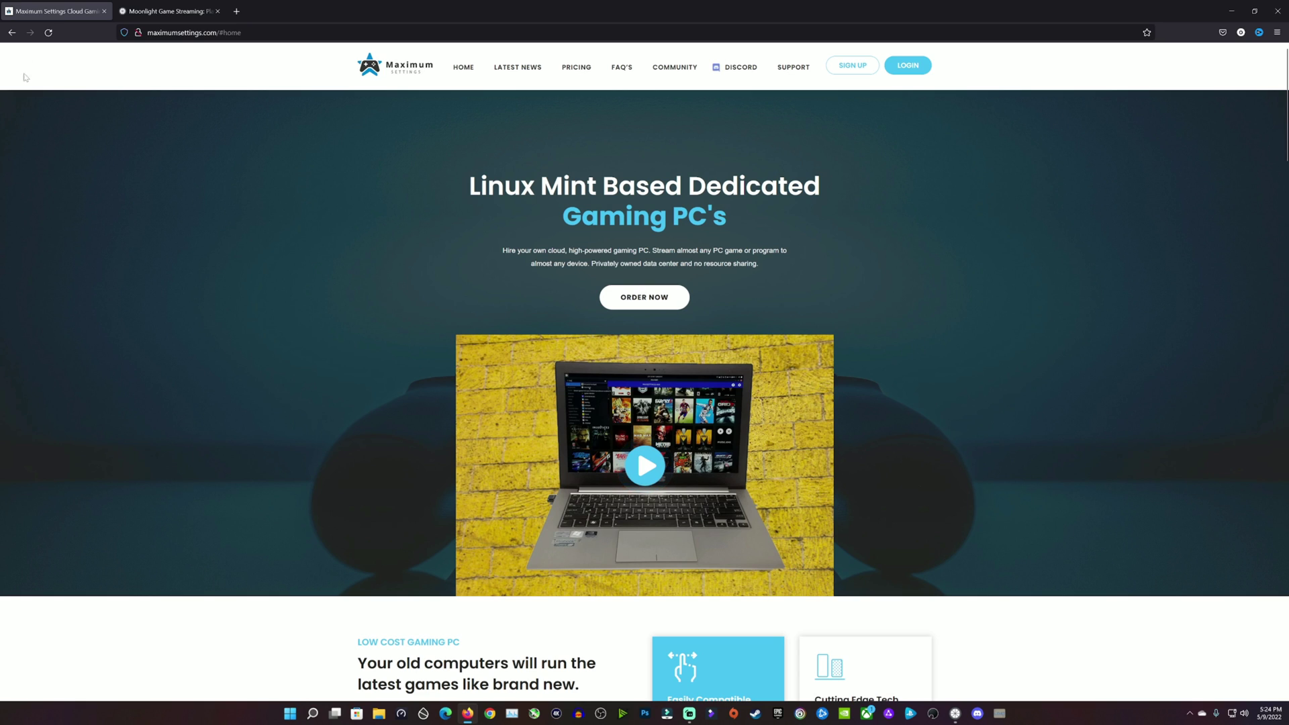
# Switch to the Moonlight Game Streaming site (moonlight-stream.org) in the second tab
pyautogui.click(145, 13)
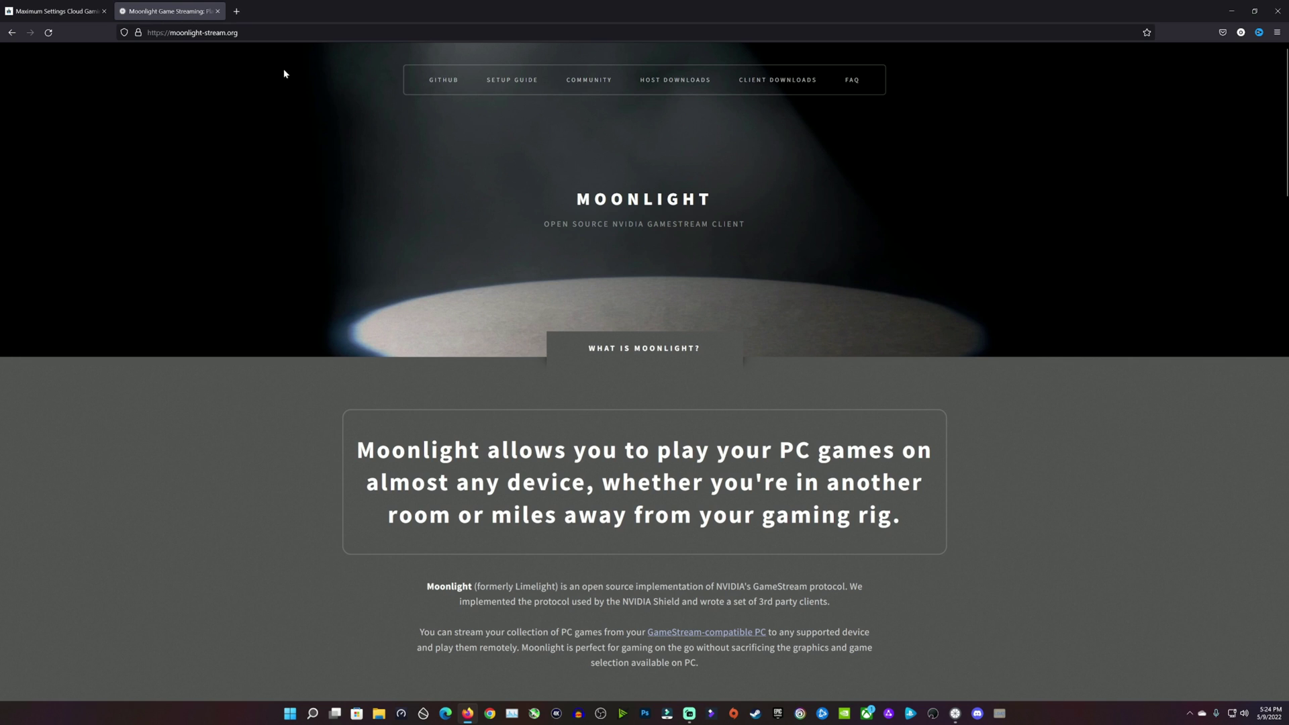
# Browse Moonlight's per-platform download section, then go back to the Maximum Settings homepage
pyautogui.moveTo(1284, 149); pyautogui.dragTo(1284, 409)
pyautogui.scroll(-7, 1089, 485)
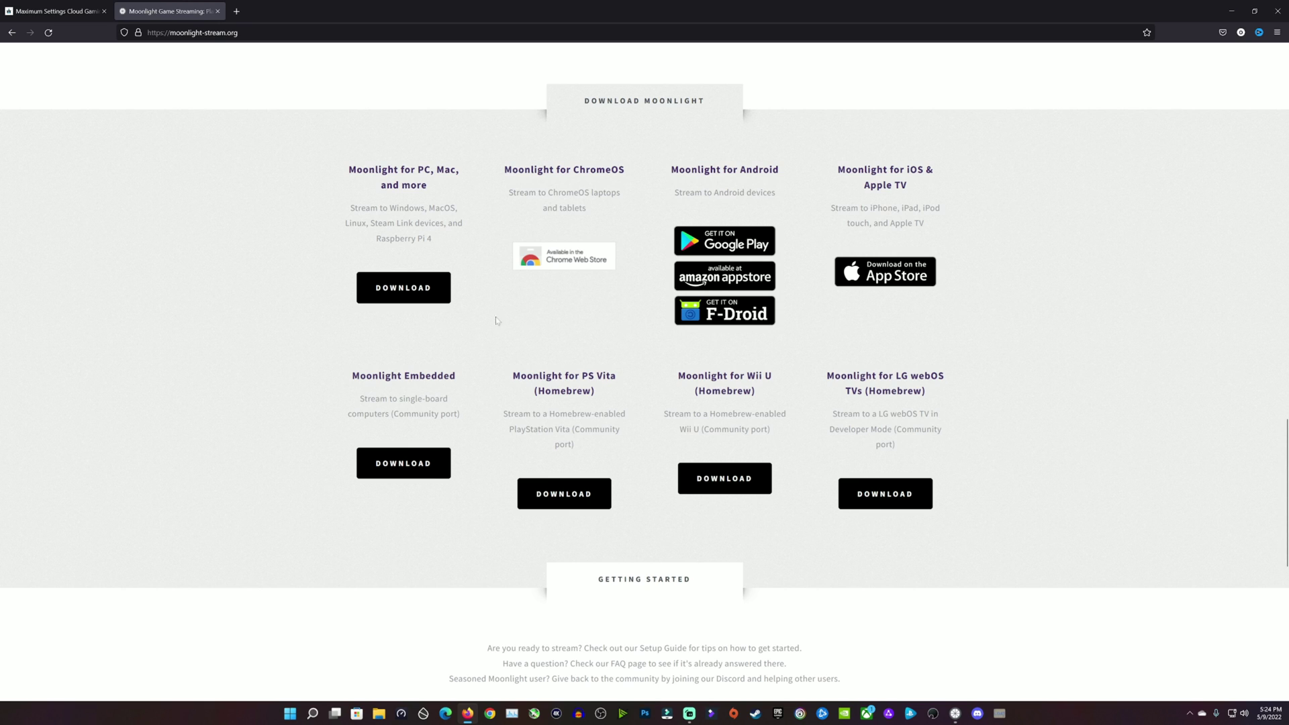
pyautogui.scroll(6, 102, 362)
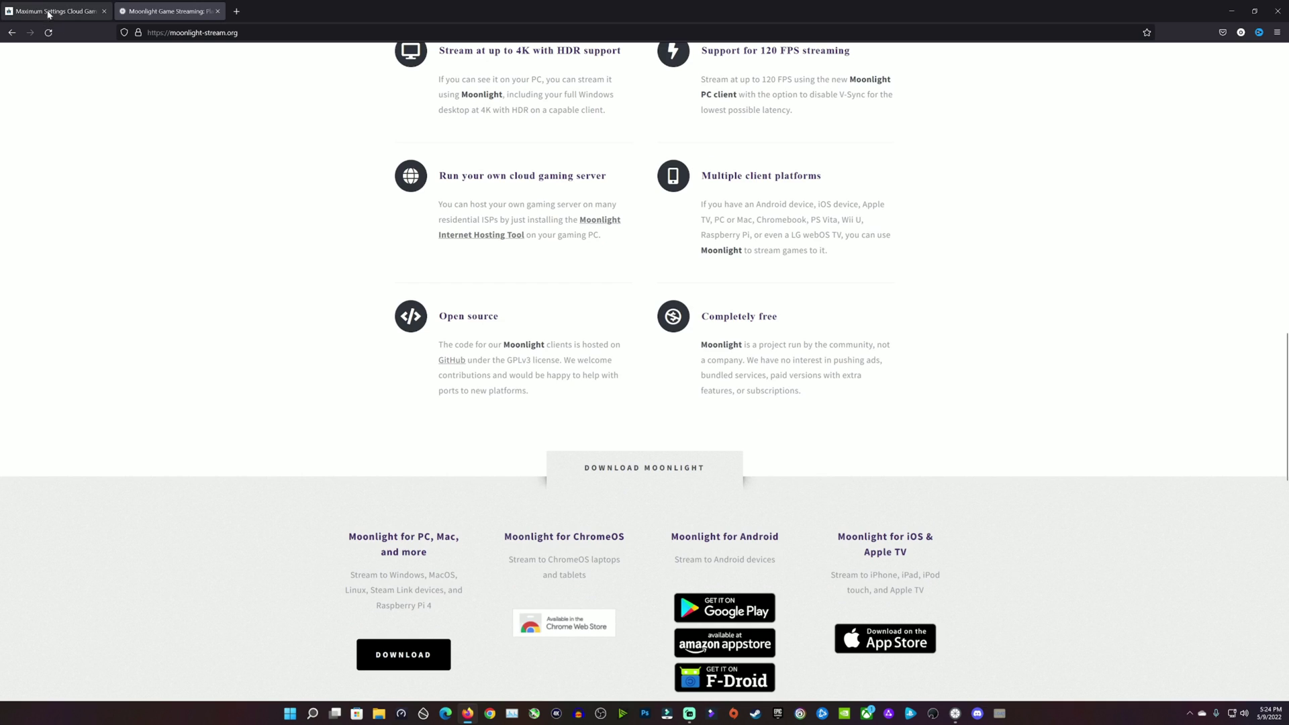
pyautogui.click(49, 8)
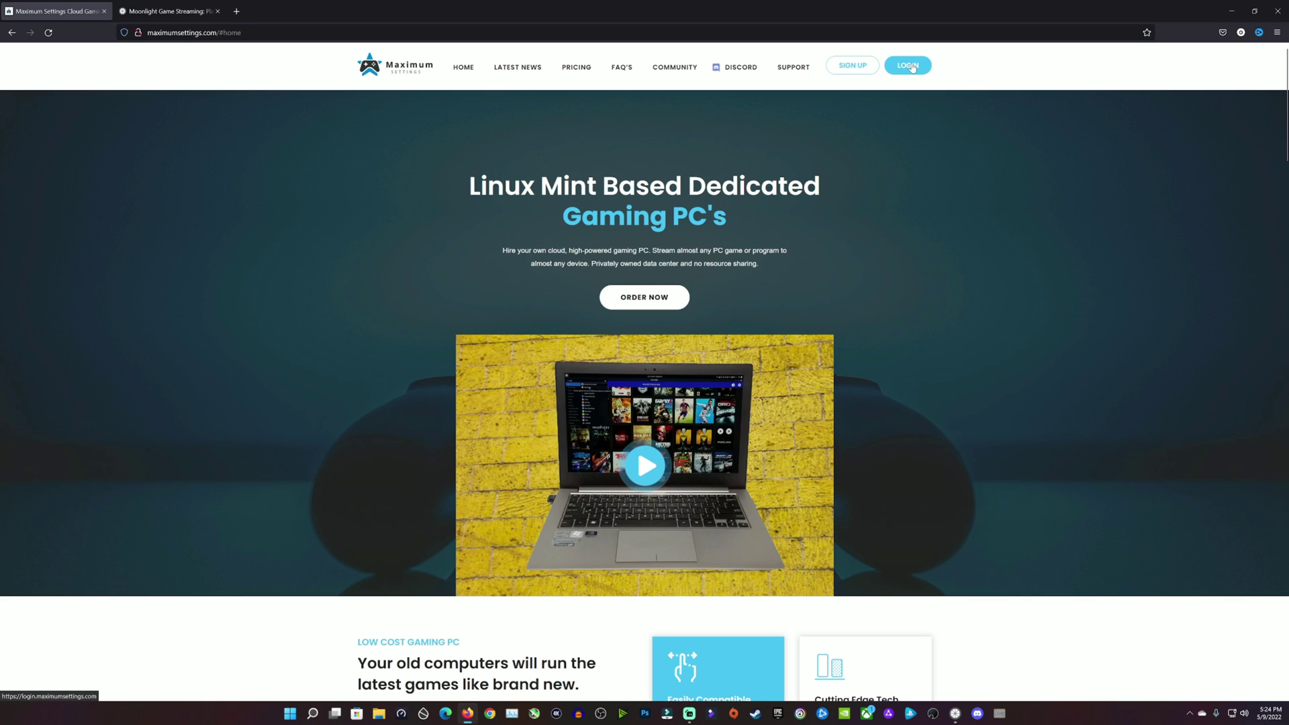
# Sign in, start VM 12574 in Console Mode, and show its console section
pyautogui.click(913, 68)
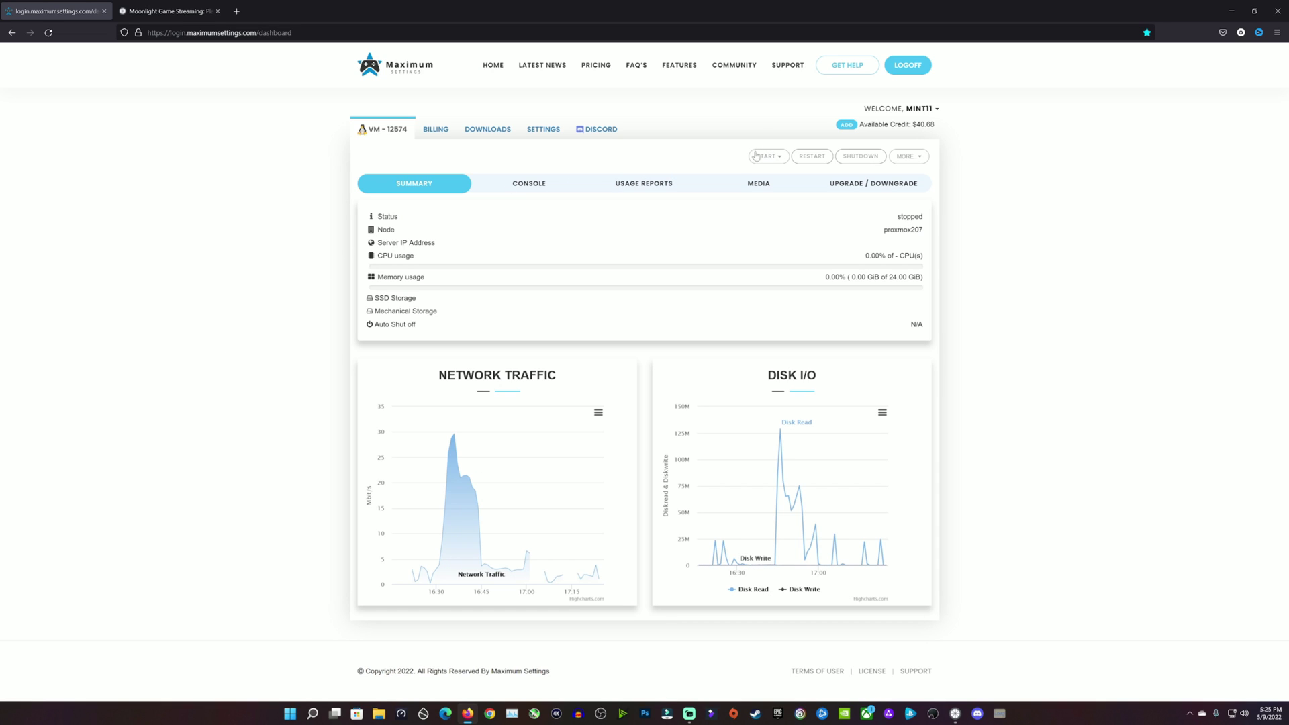
pyautogui.click(780, 160)
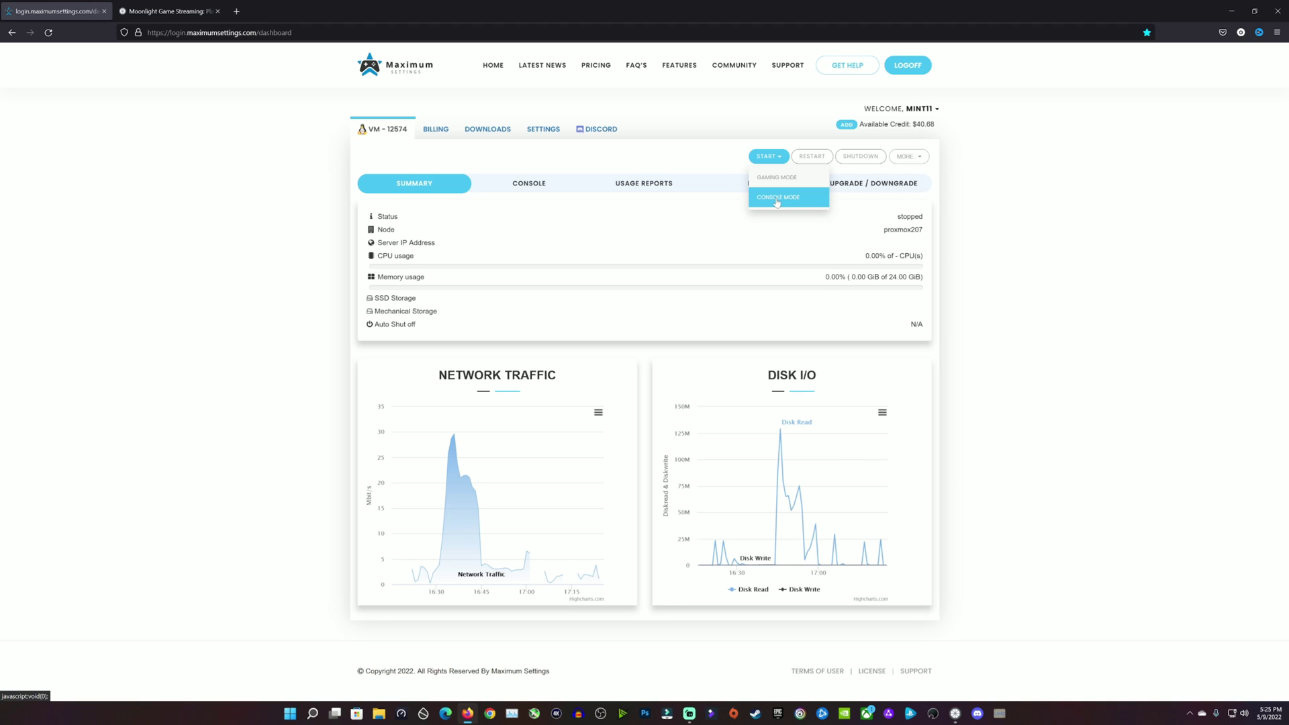
pyautogui.click(777, 199)
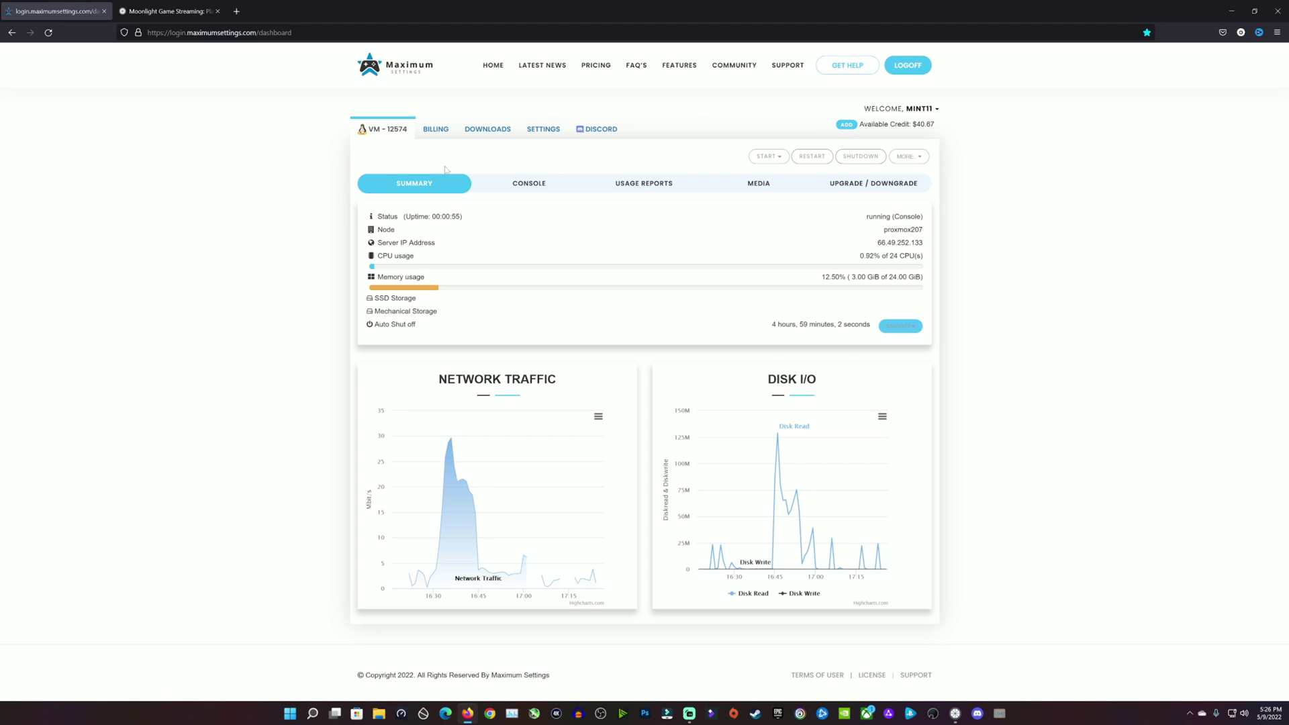
pyautogui.click(538, 186)
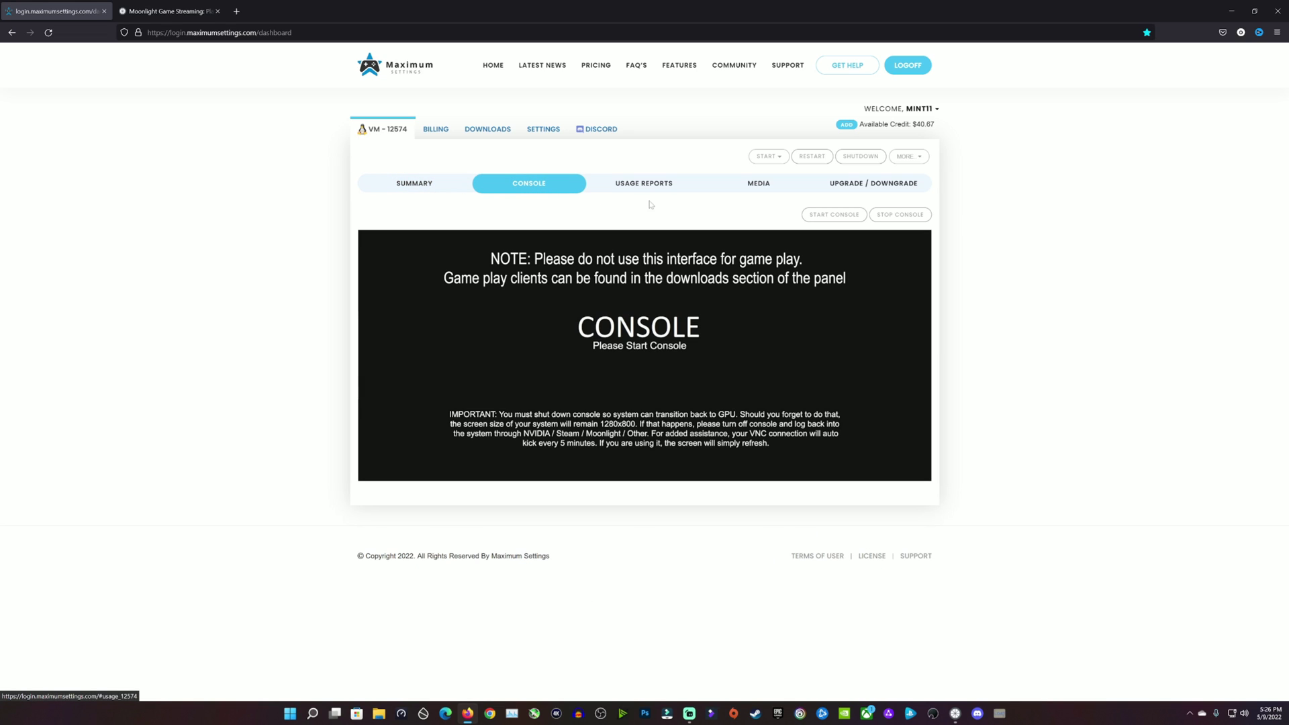
# Launch the web console, dismiss the driver, kernel and Console Mode notices, then show Summary
pyautogui.click(833, 217)
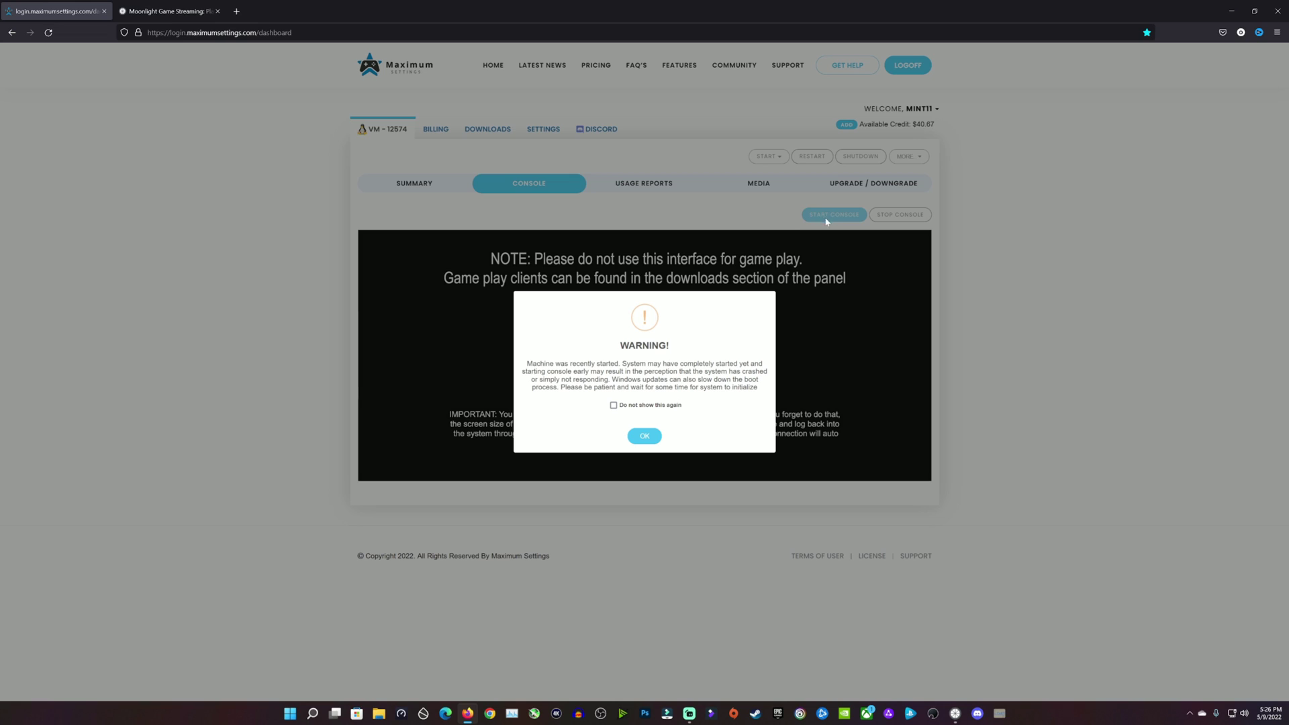
pyautogui.click(645, 438)
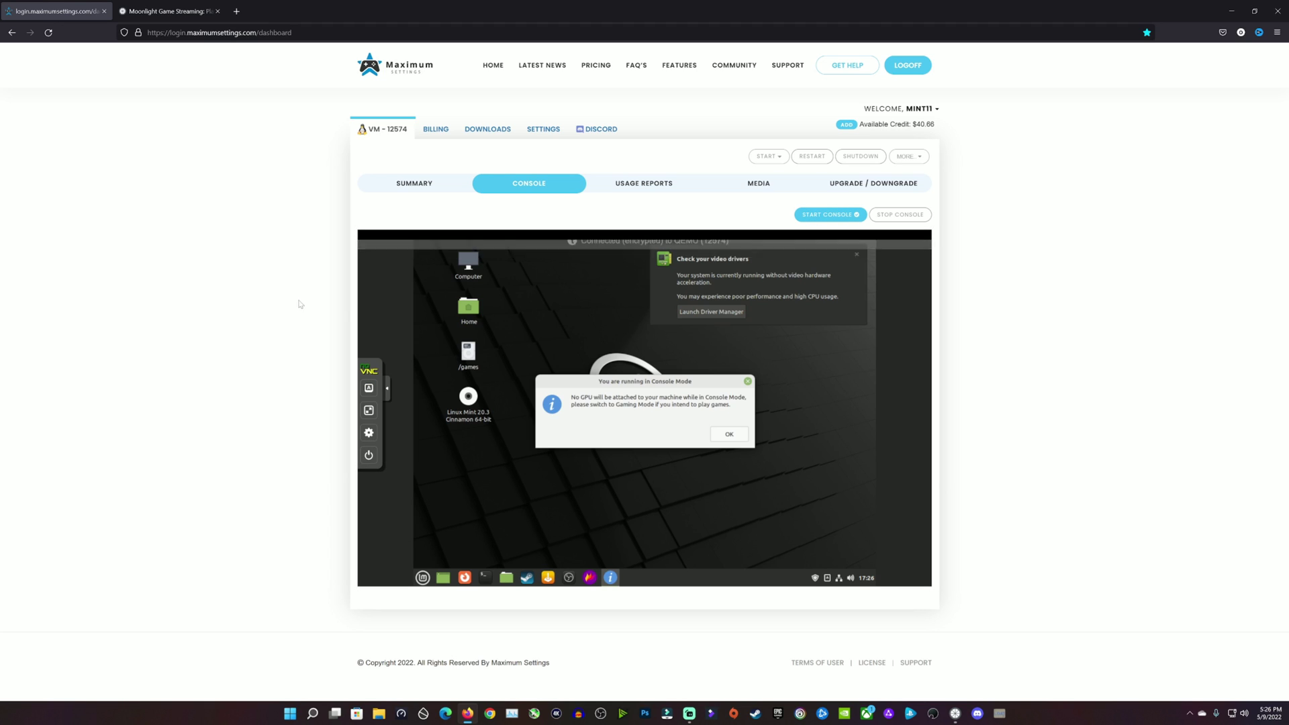
pyautogui.click(856, 253)
pyautogui.click(856, 253)
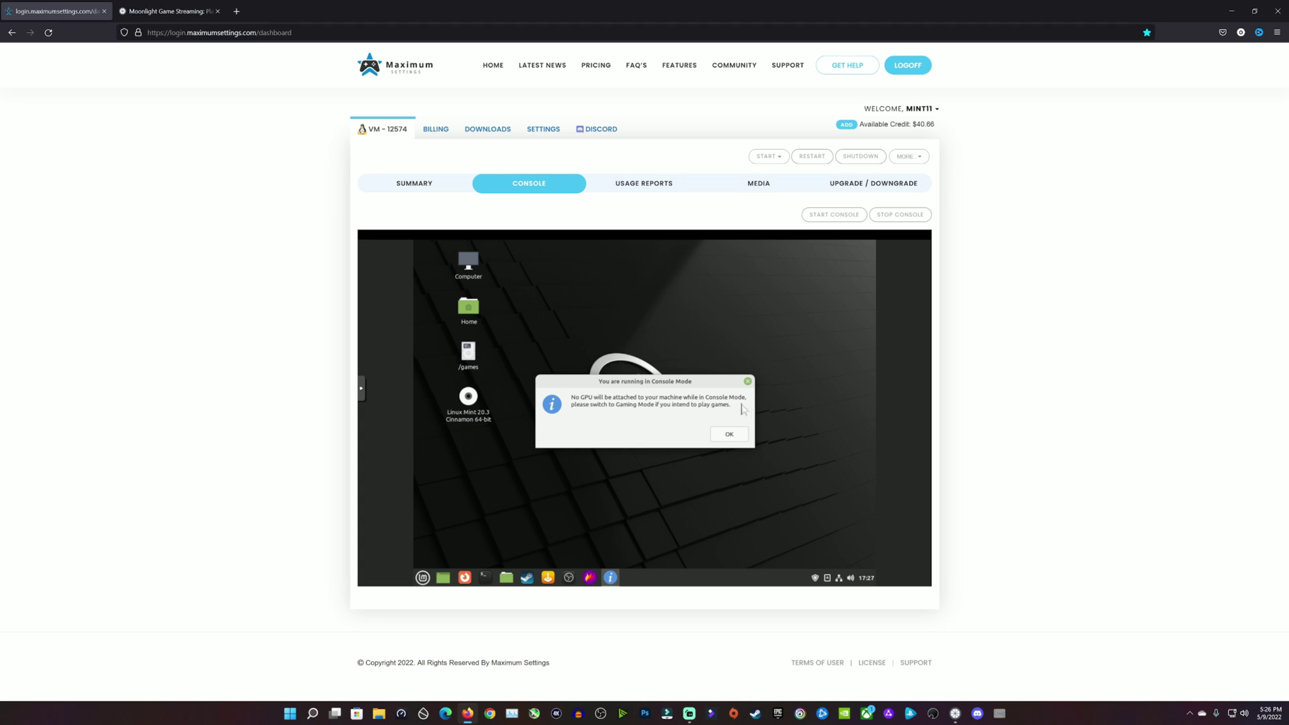
pyautogui.click(730, 435)
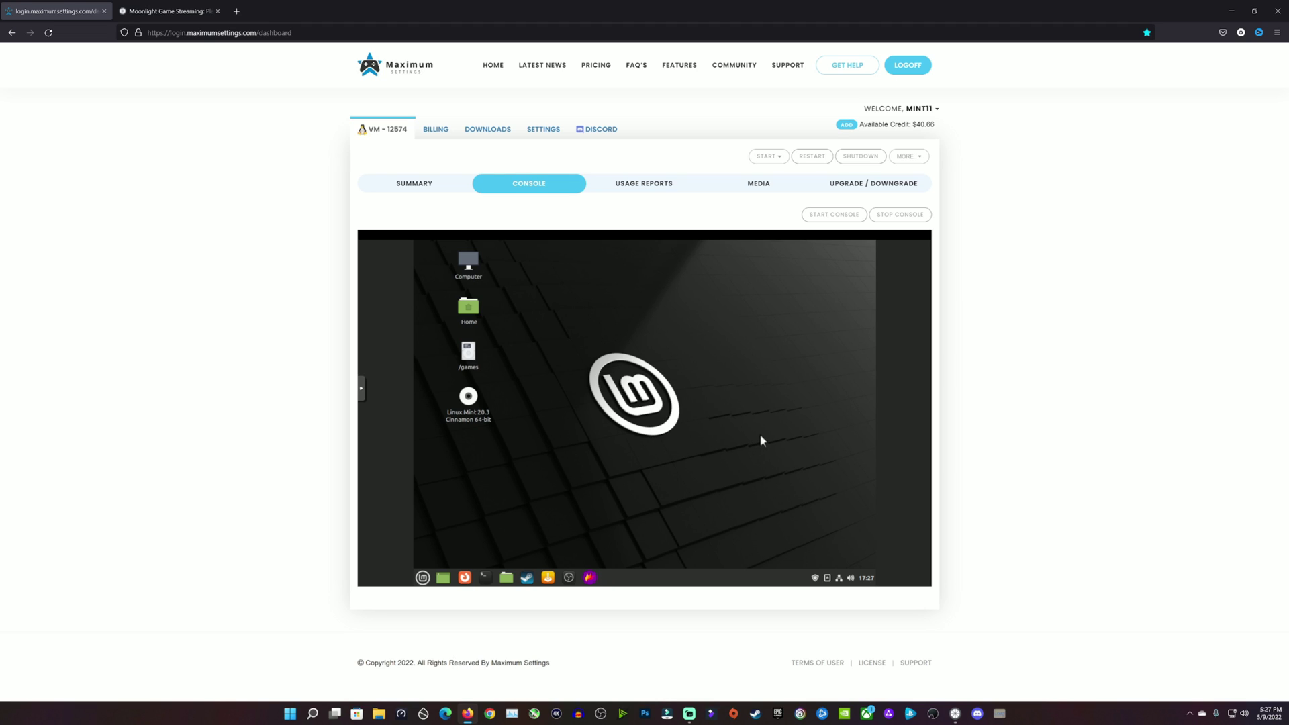
pyautogui.click(406, 185)
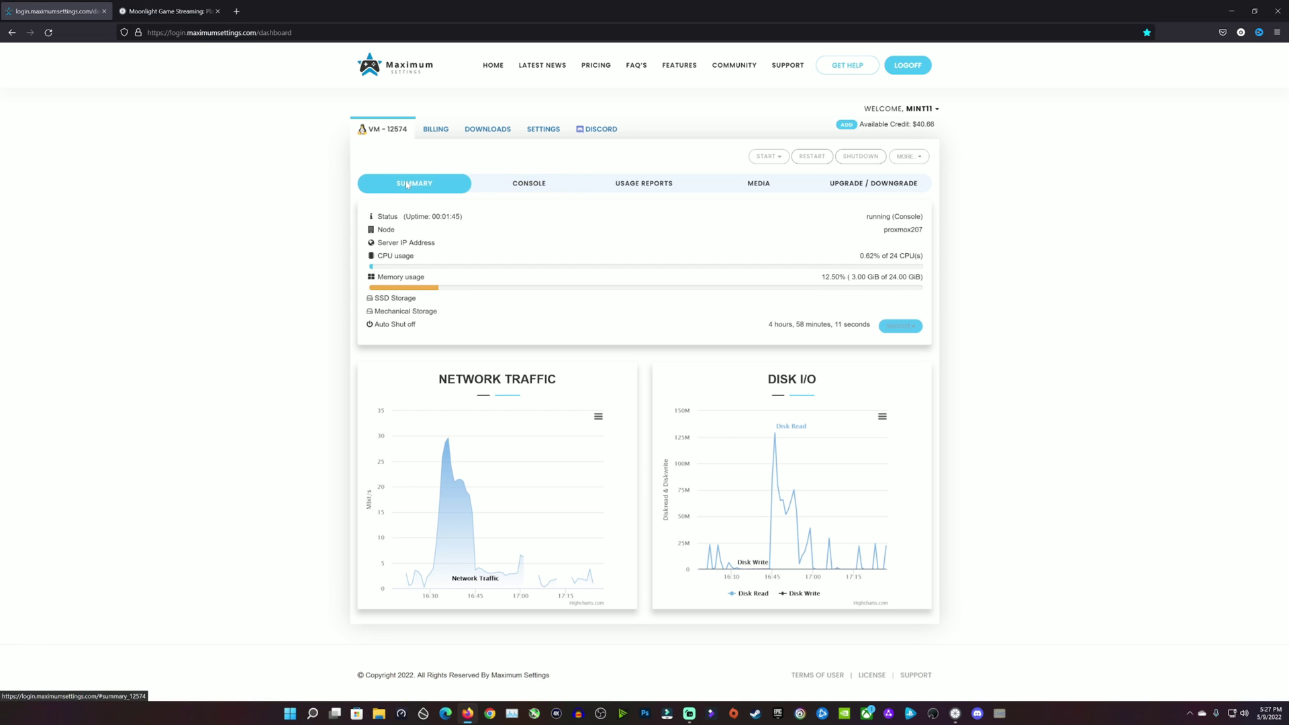
# Add the VM to Moonlight by its IP address and begin pairing to get a PIN
pyautogui.click(960, 717)
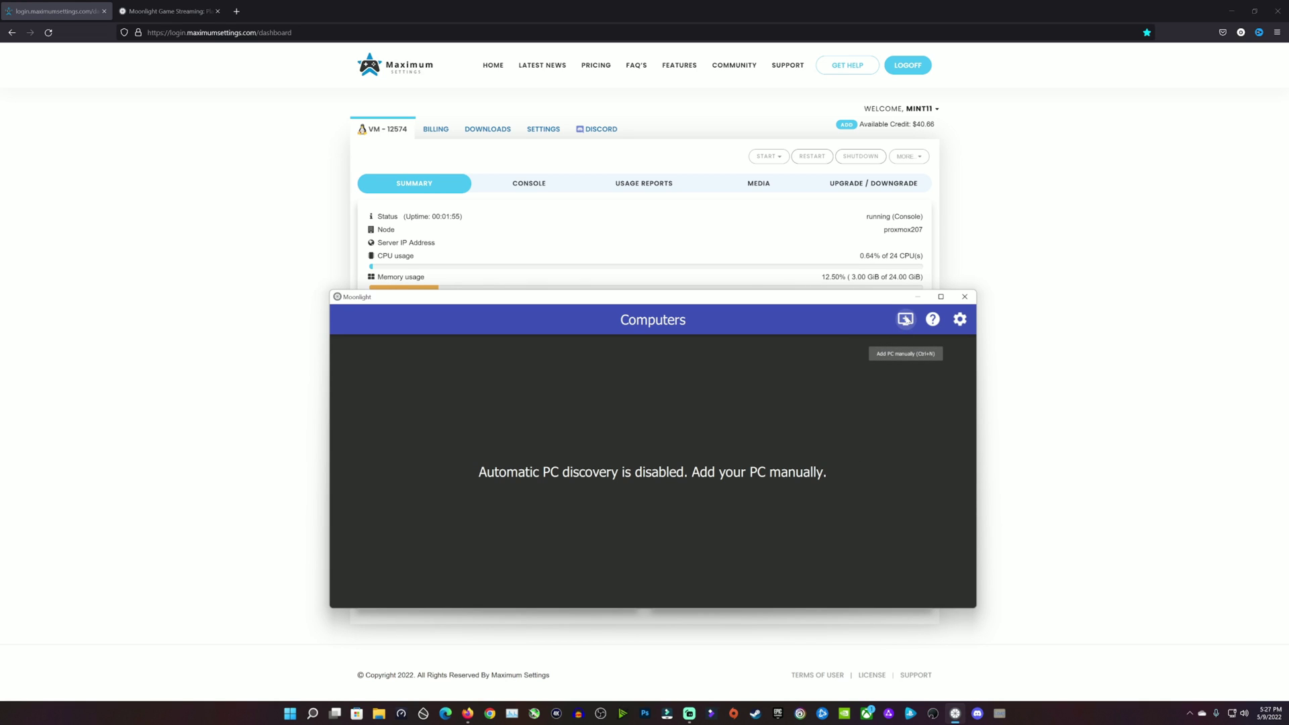
pyautogui.click(906, 320)
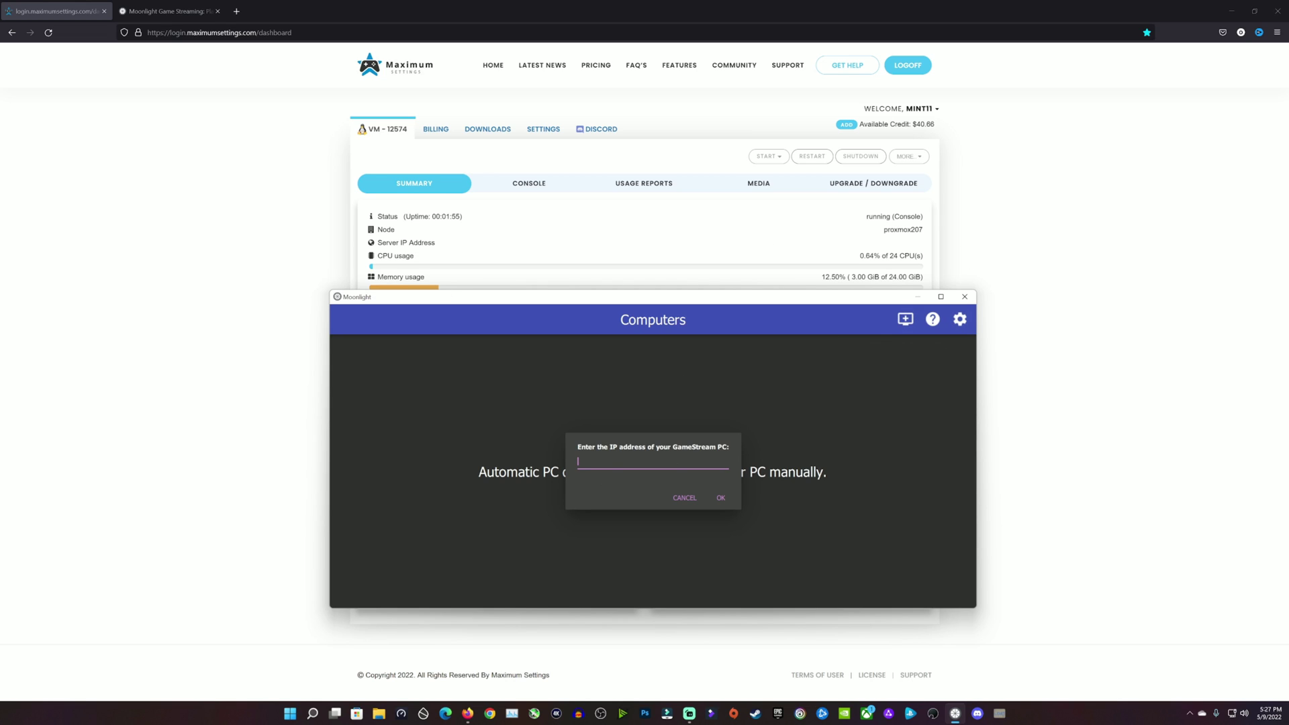
pyautogui.click(722, 498)
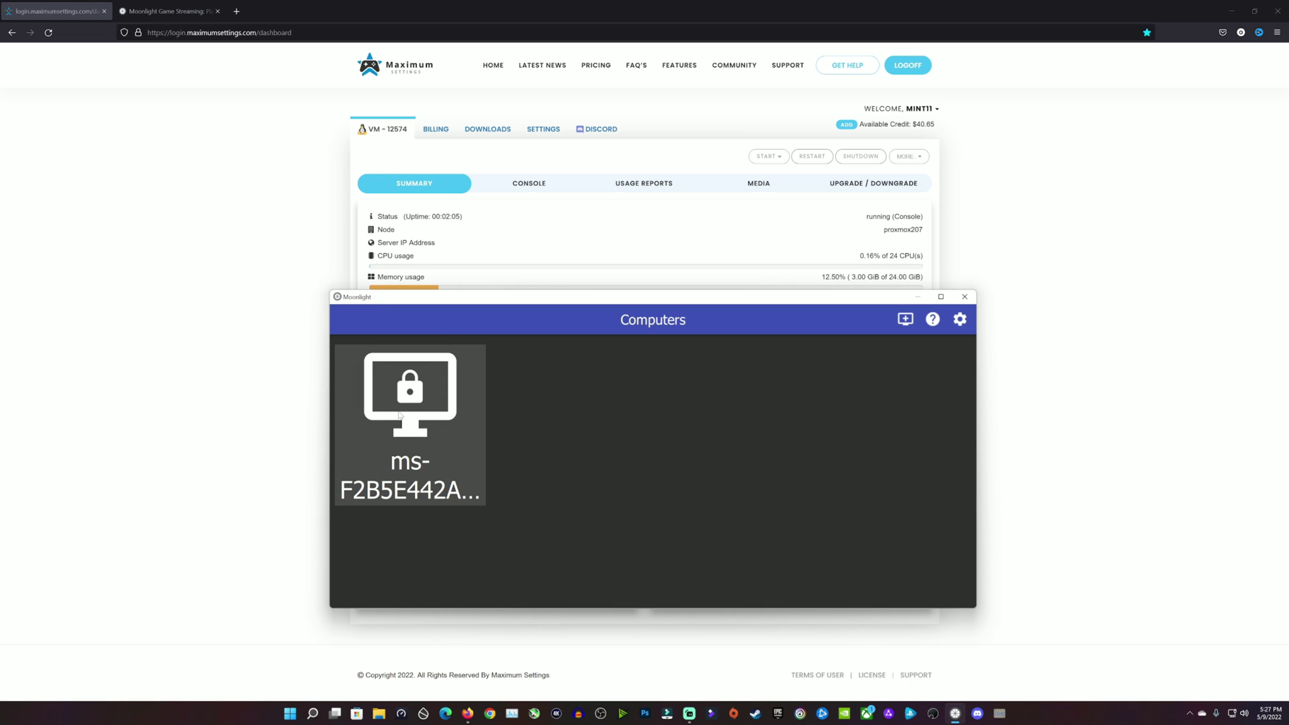
pyautogui.click(444, 428)
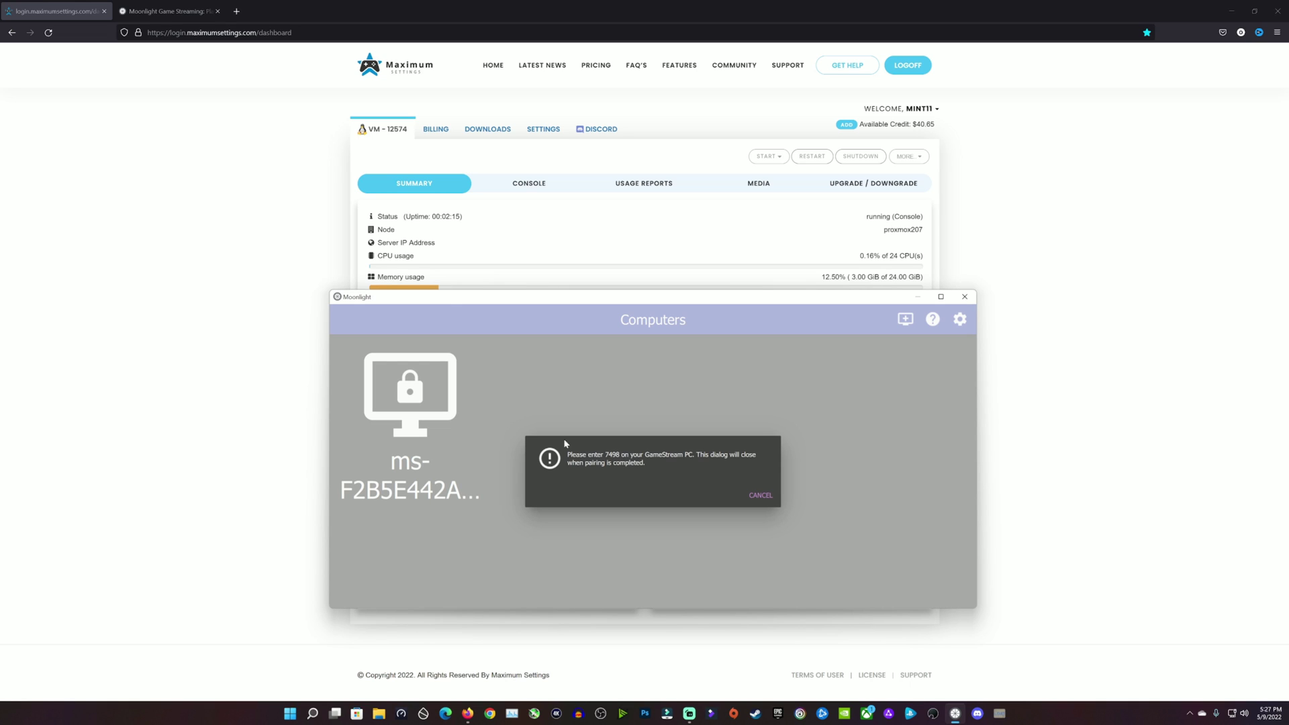
# Enter Moonlight's pairing PIN in the VM console's verification dialog and confirm pairing succeeded
pyautogui.click(530, 183)
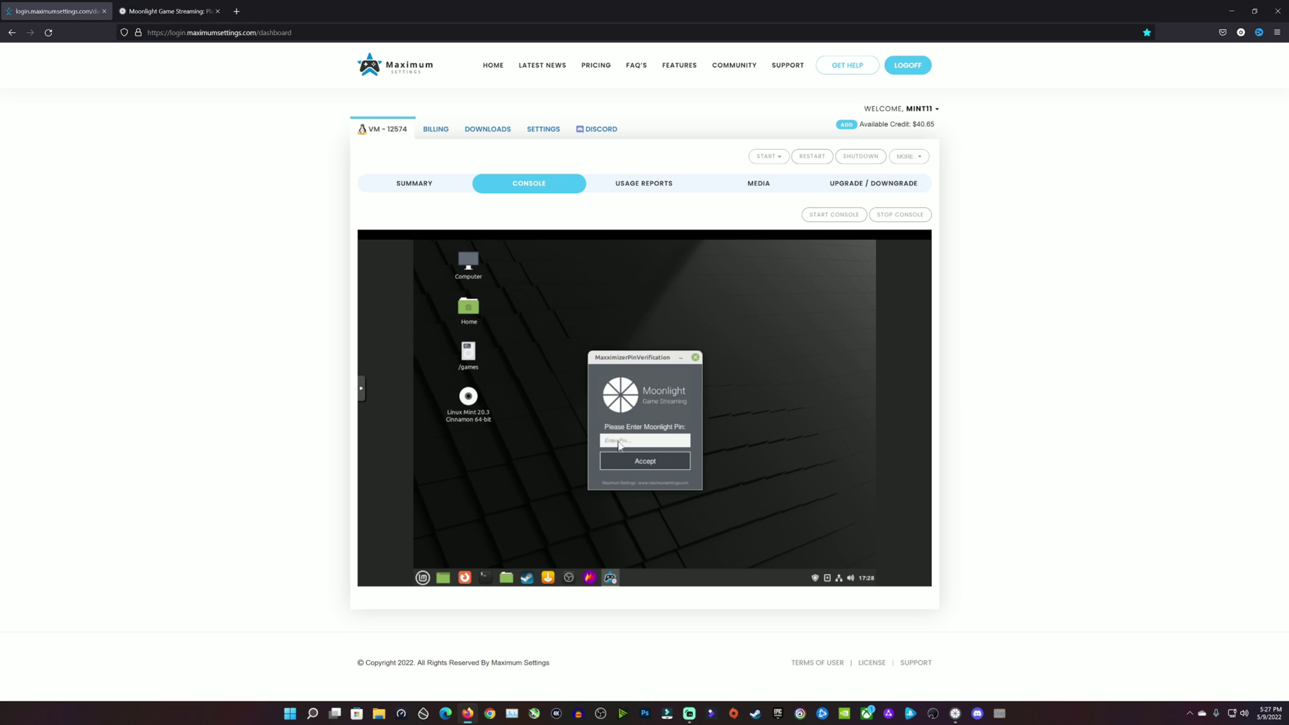
pyautogui.write('7498')
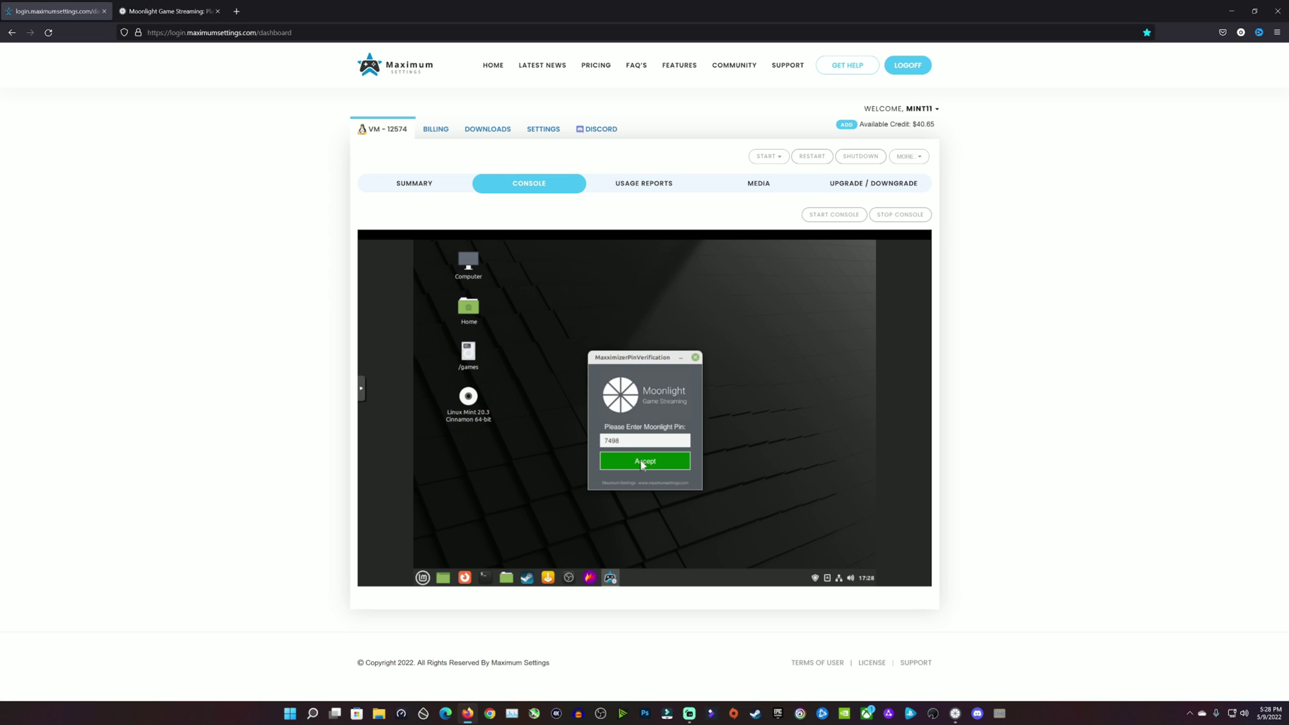
pyautogui.click(642, 463)
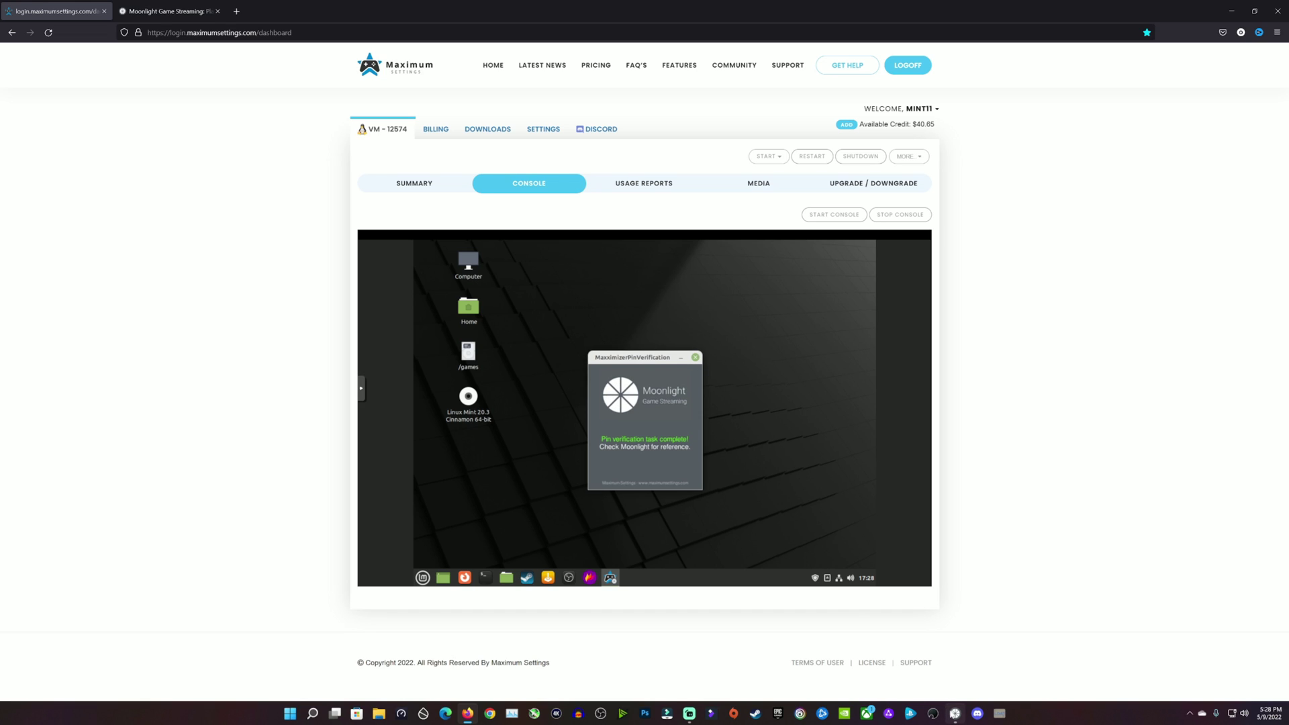
pyautogui.click(955, 714)
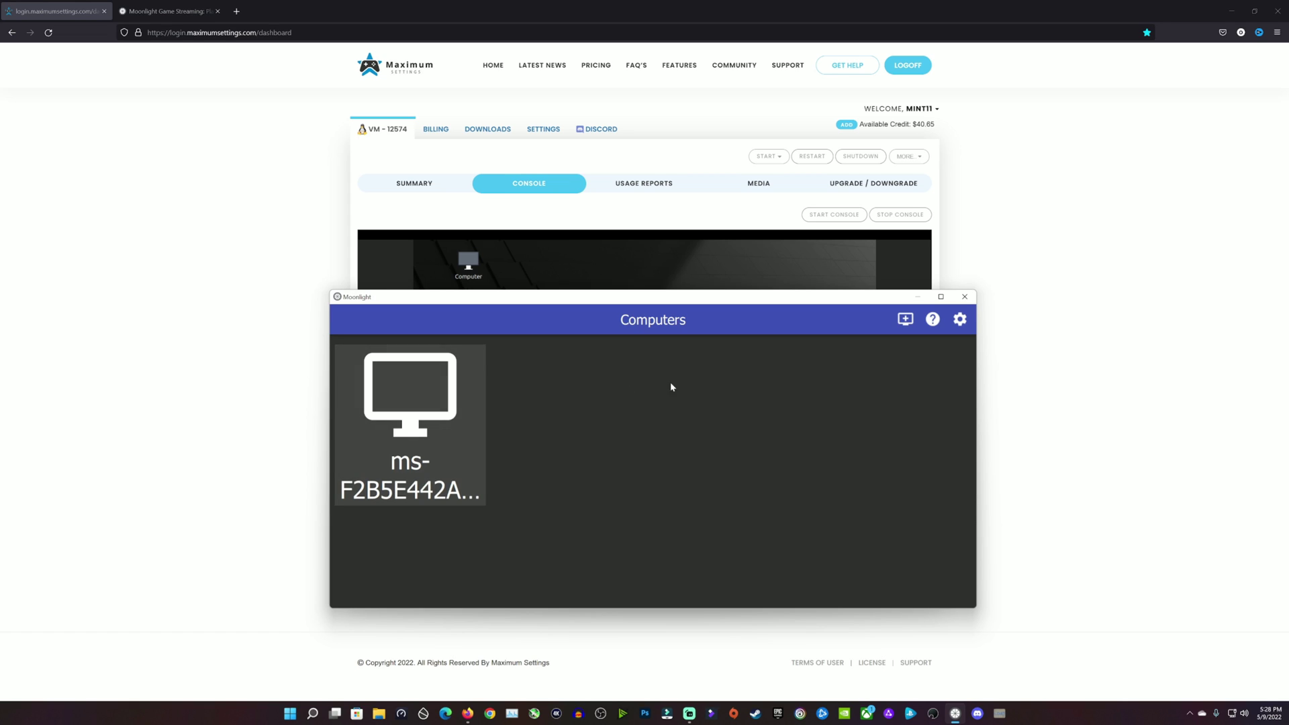
pyautogui.click(919, 298)
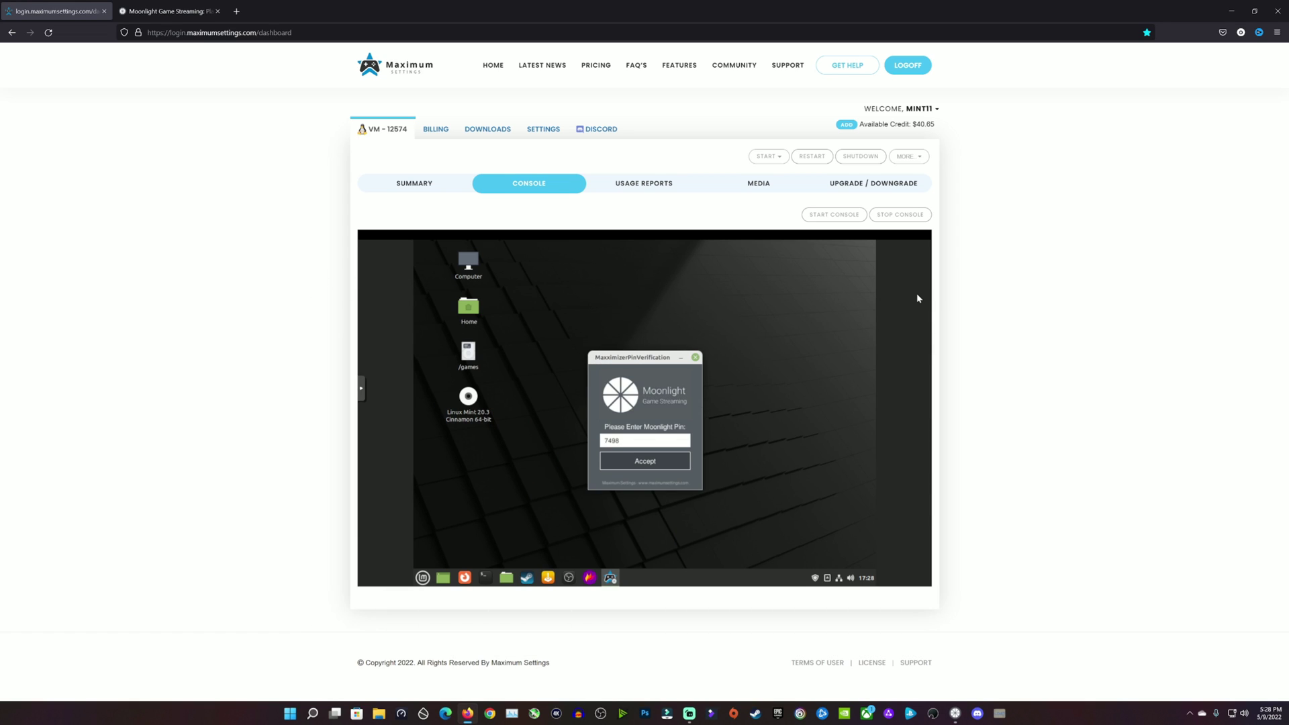
# Shut down VM 12574 from the Summary page
pyautogui.click(411, 185)
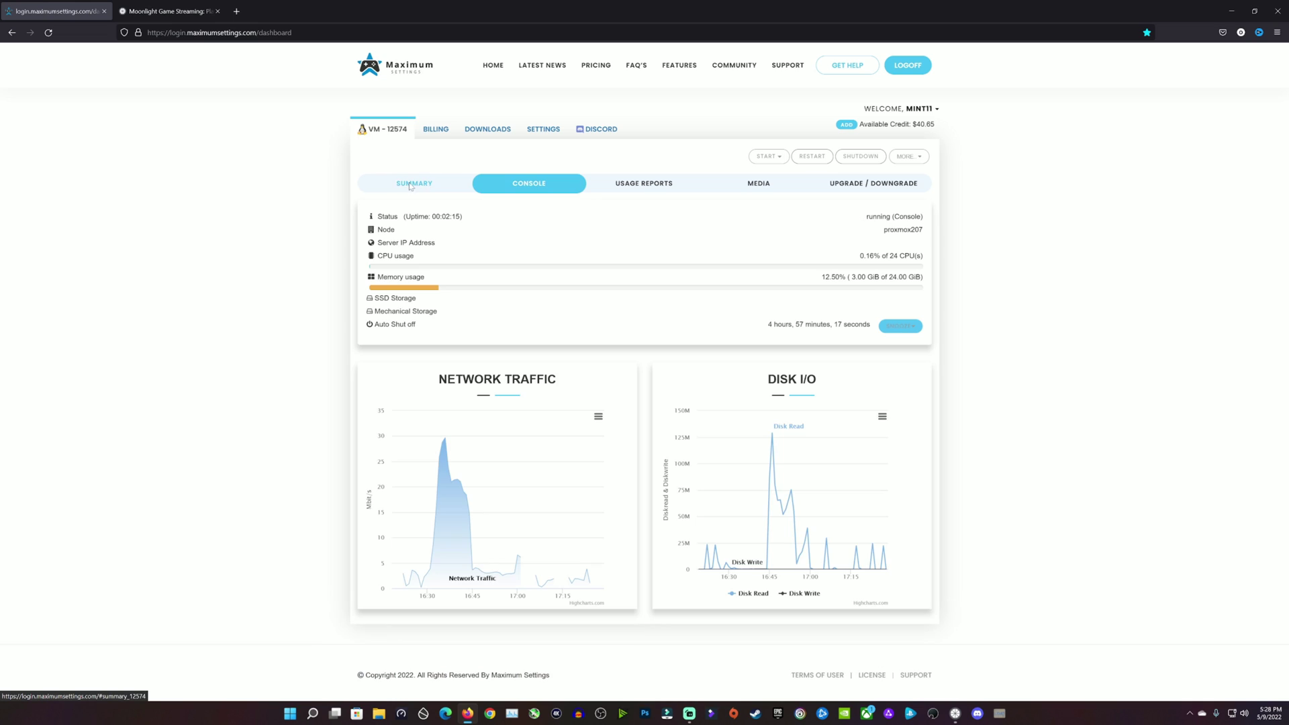
pyautogui.click(859, 159)
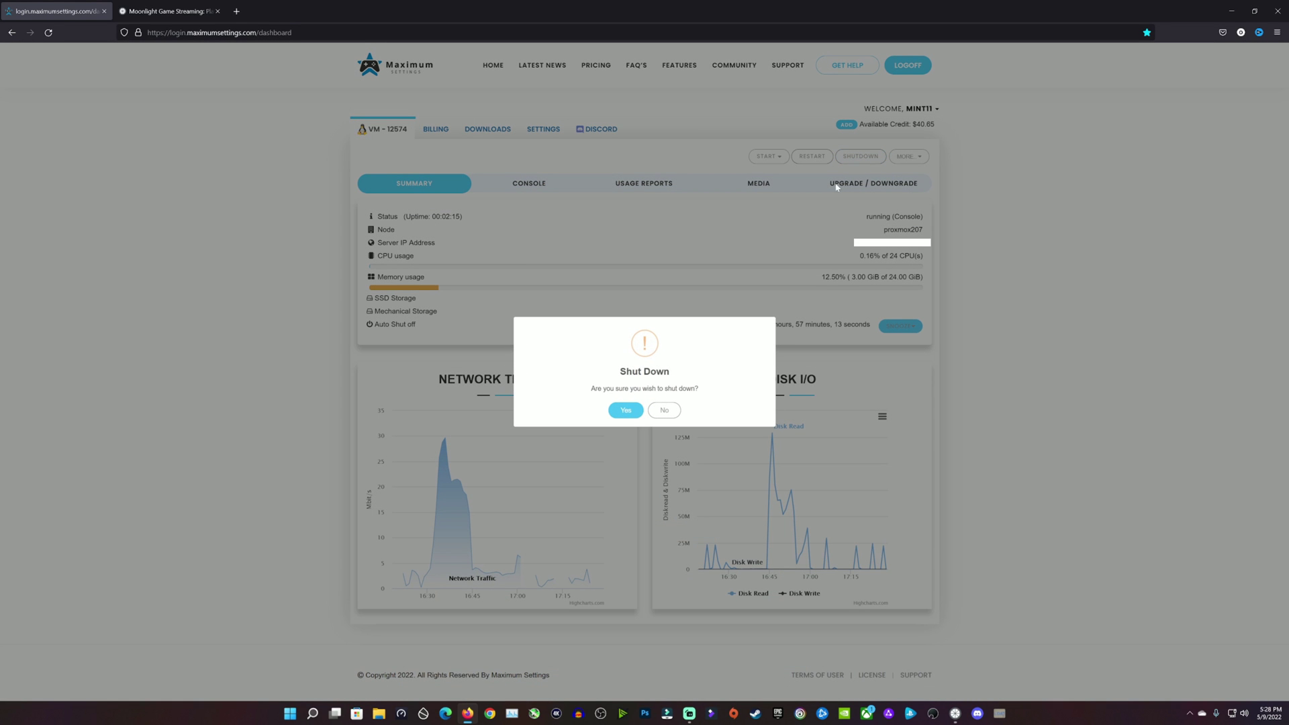
pyautogui.click(625, 411)
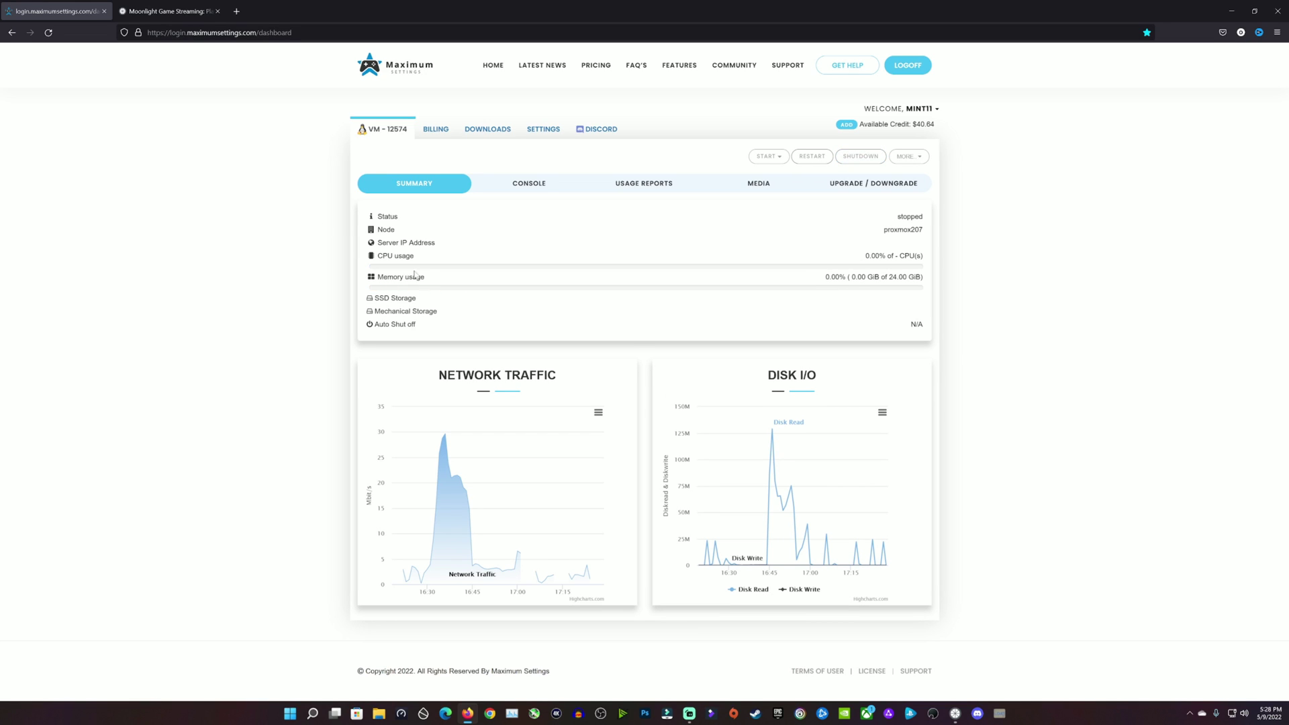
# Restart the VM in Gaming Mode and bring Moonlight back up
pyautogui.click(779, 158)
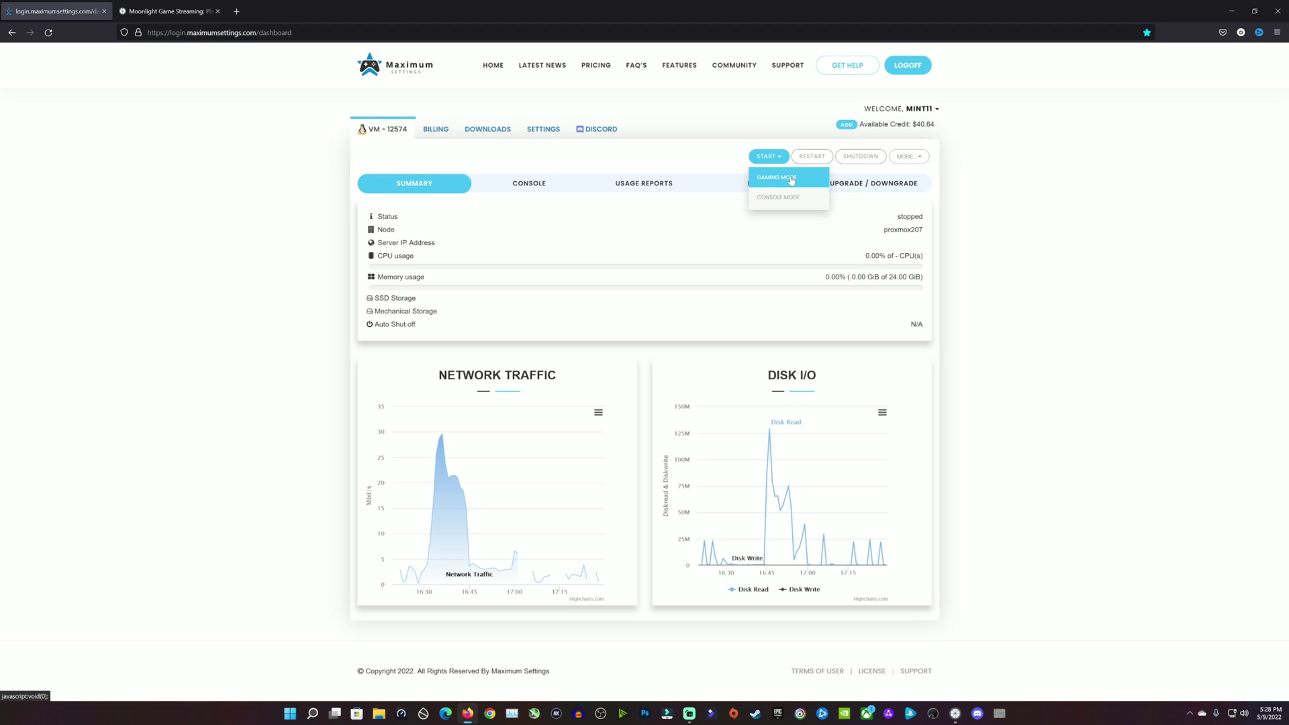
pyautogui.click(772, 180)
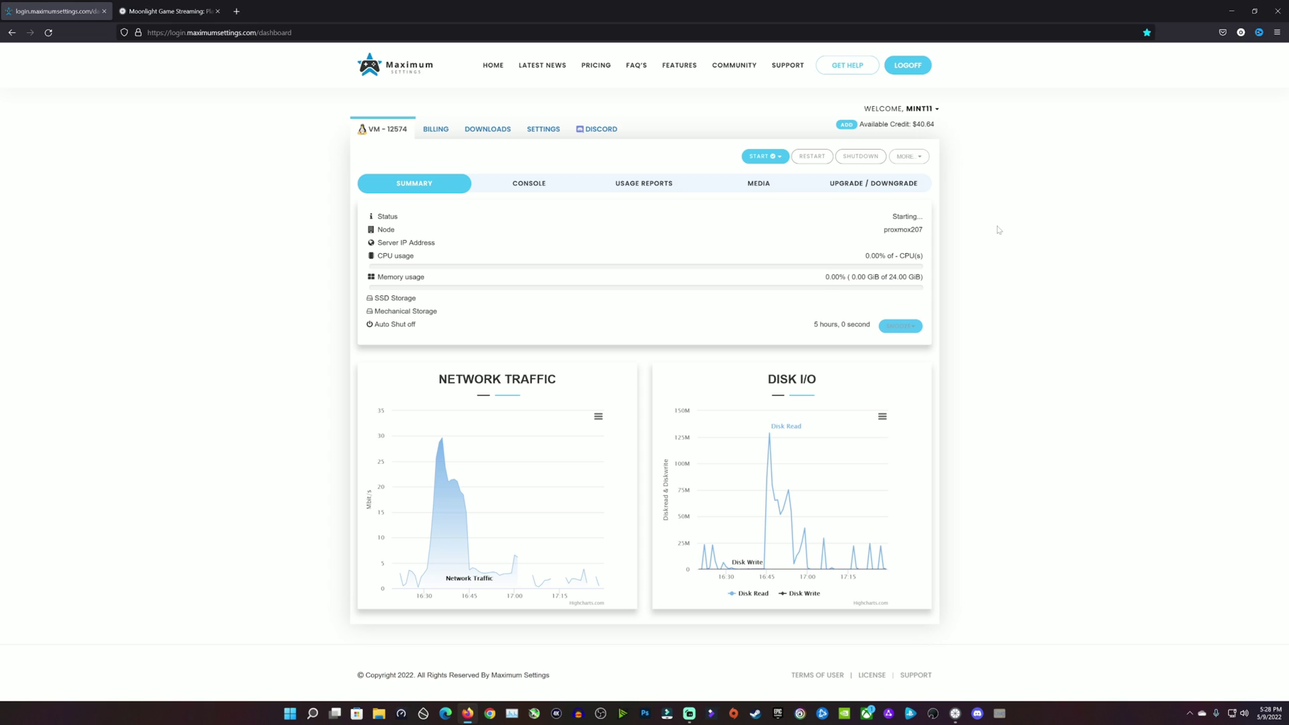
pyautogui.click(955, 720)
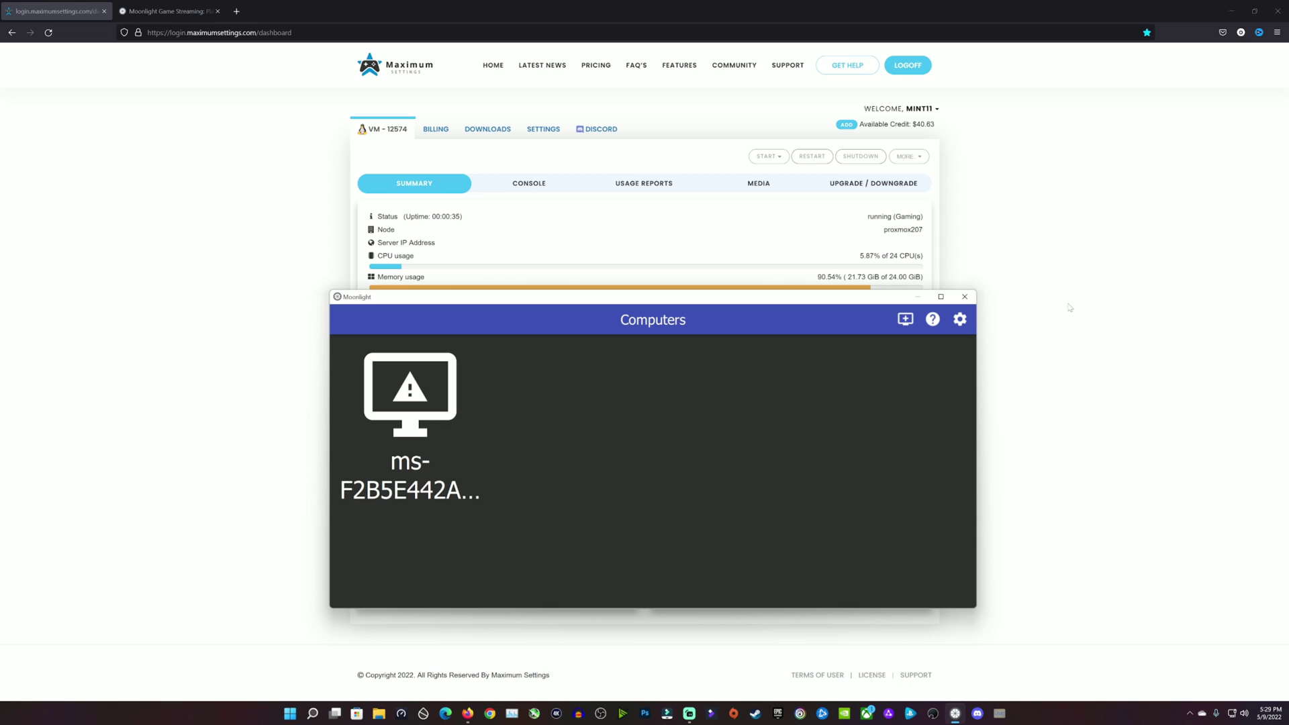
# Keep Moonlight's stream at 4K resolution and 60 FPS
pyautogui.click(960, 319)
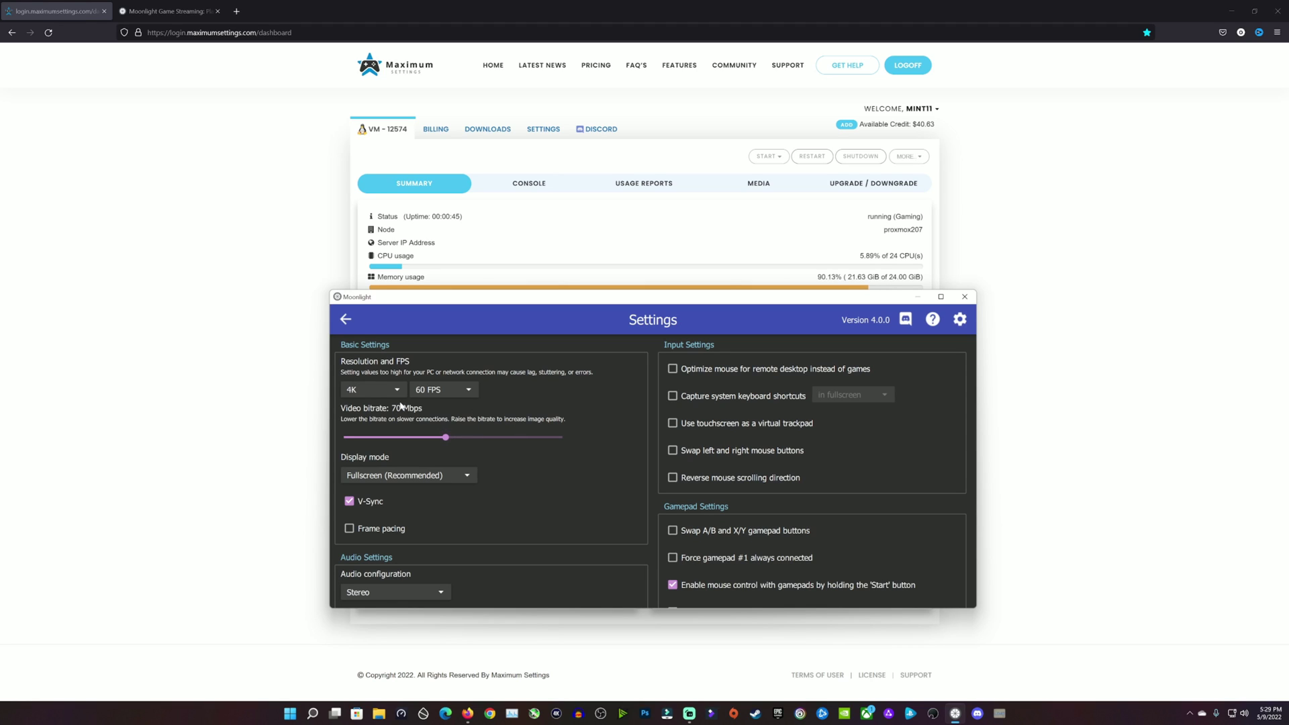
pyautogui.click(373, 390)
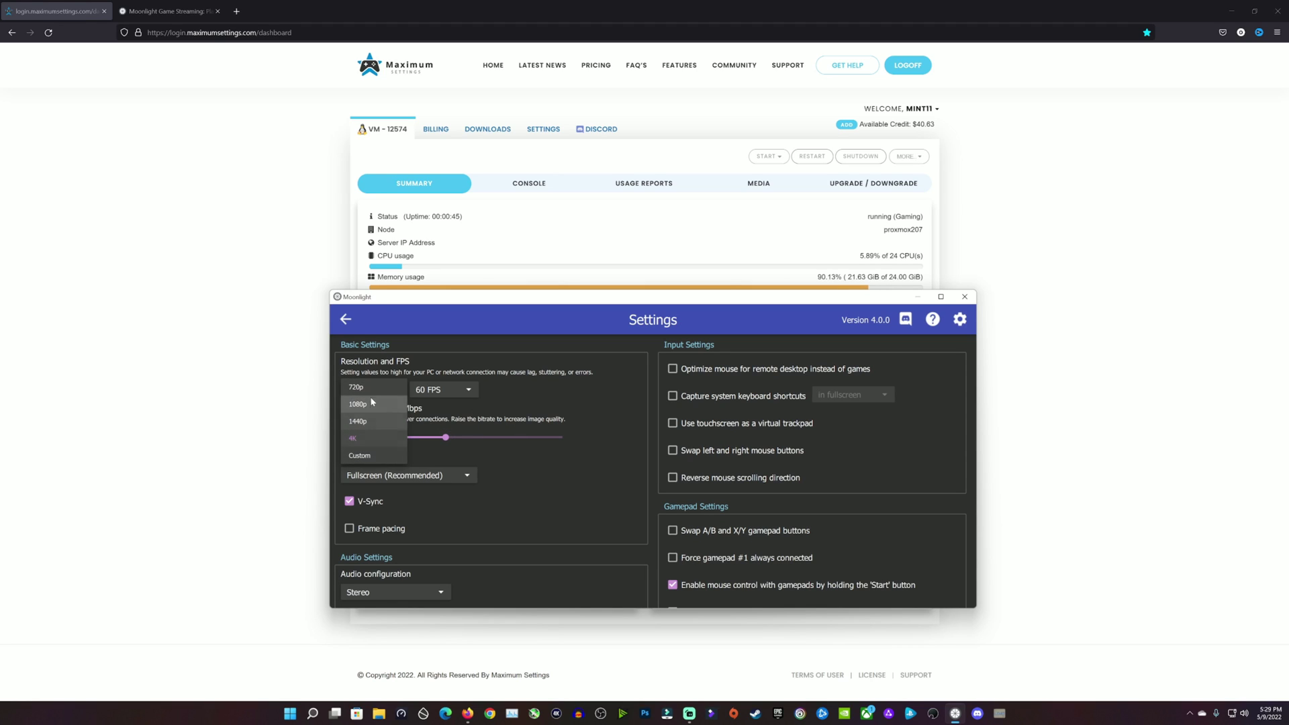
pyautogui.click(442, 390)
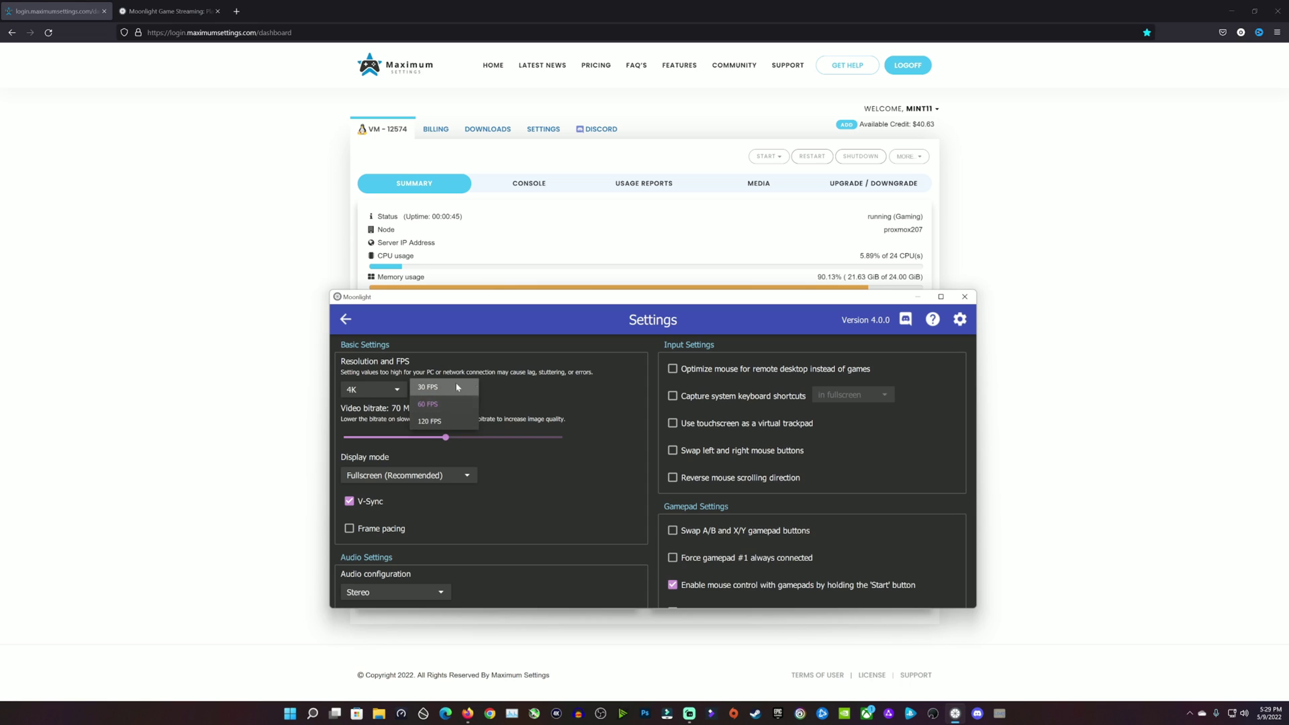
pyautogui.click(573, 386)
# Set the video decoder to Force hardware decoding under Advanced Settings
pyautogui.scroll(-1, 725, 501)
pyautogui.scroll(-5, 724, 500)
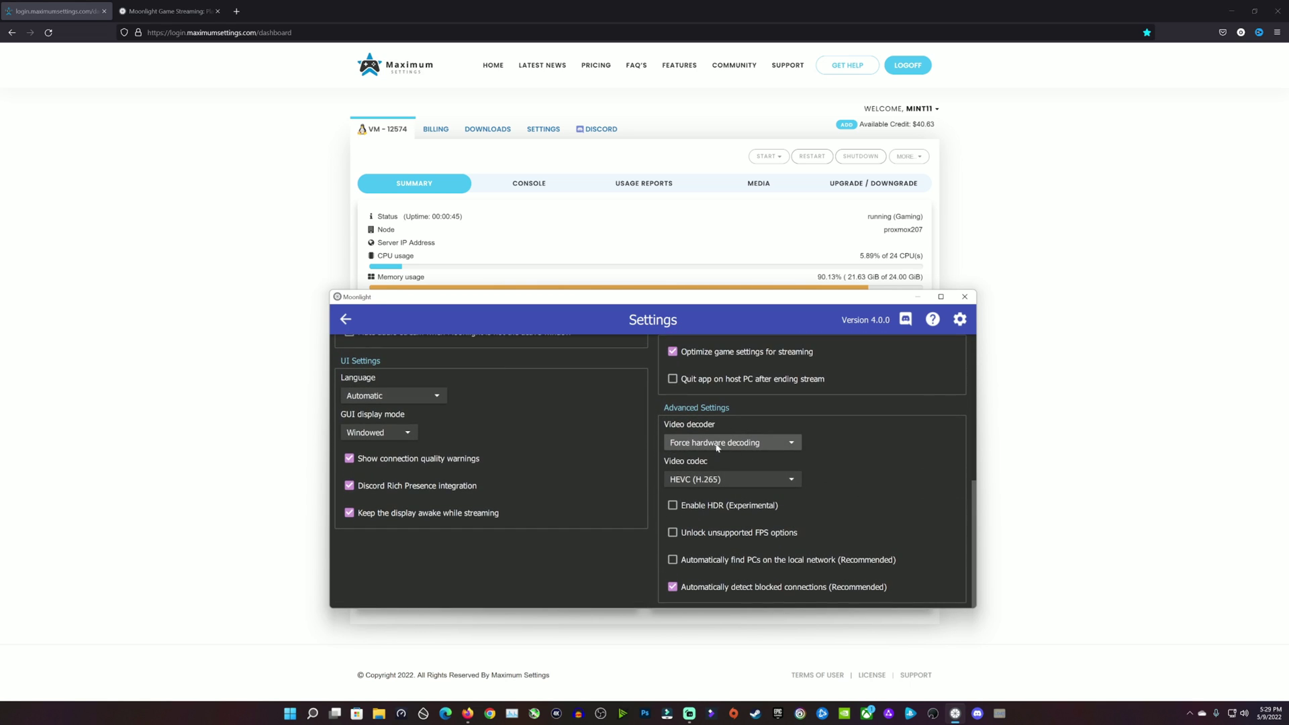
pyautogui.click(738, 447)
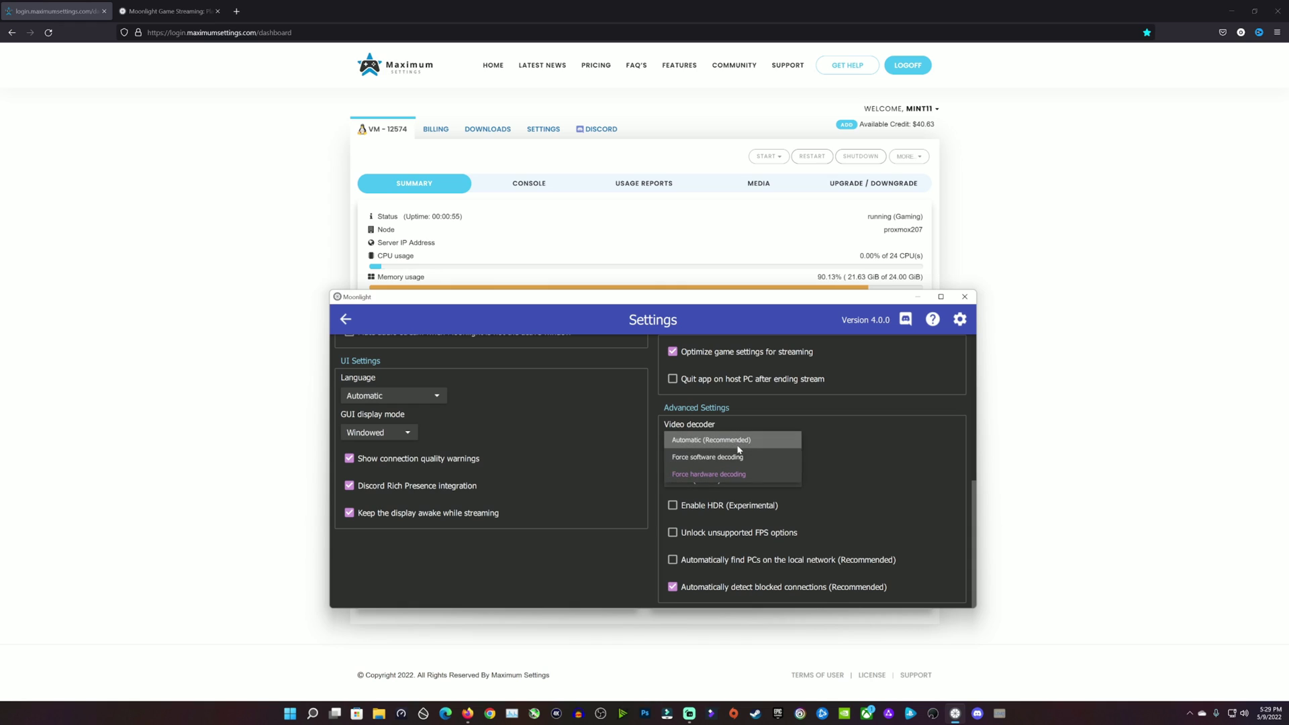
pyautogui.click(708, 474)
pyautogui.click(725, 484)
# Keep the HEVC (H.265) codec, then start streaming the cloud PC's Desktop
pyautogui.click(705, 507)
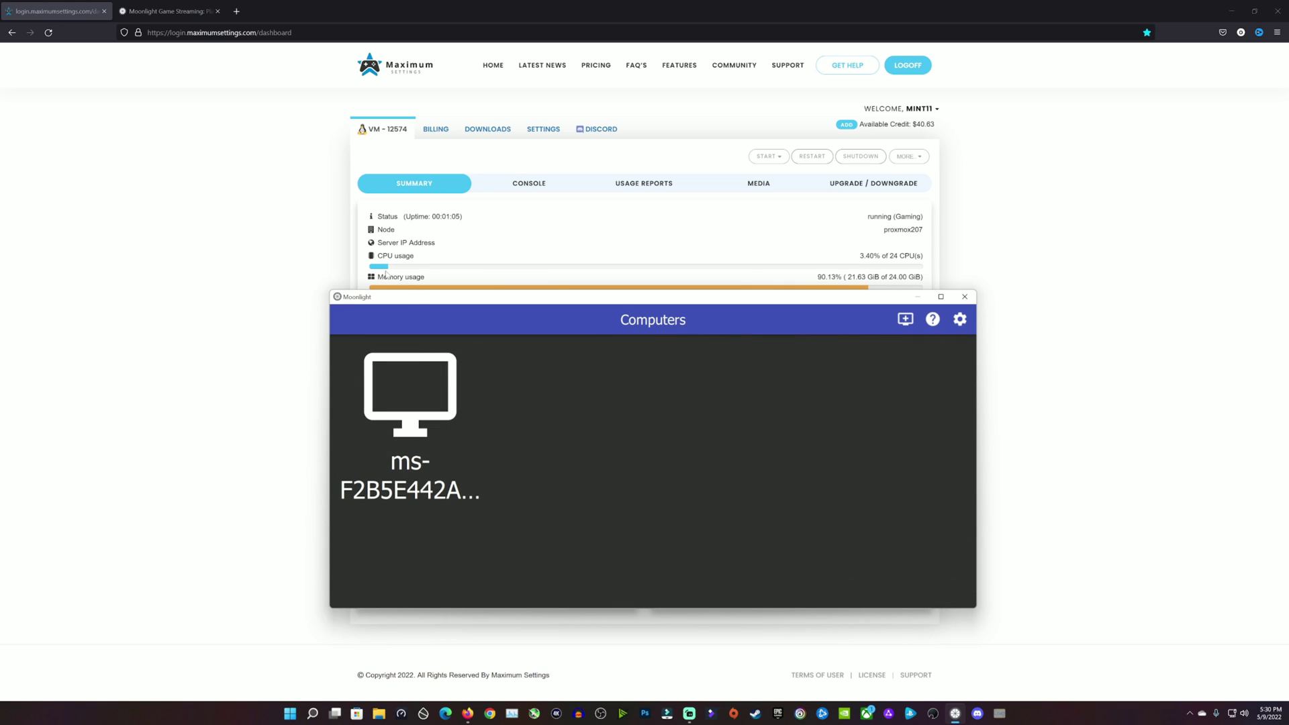
pyautogui.click(421, 411)
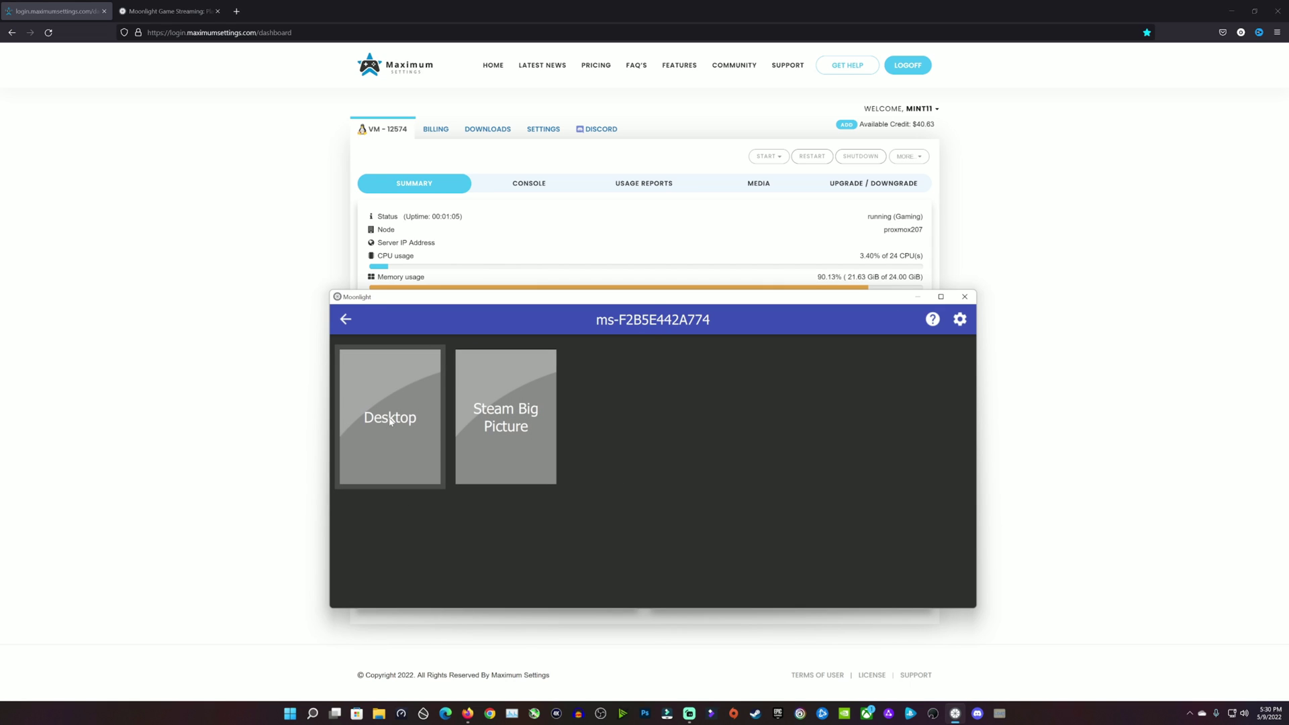
pyautogui.click(390, 420)
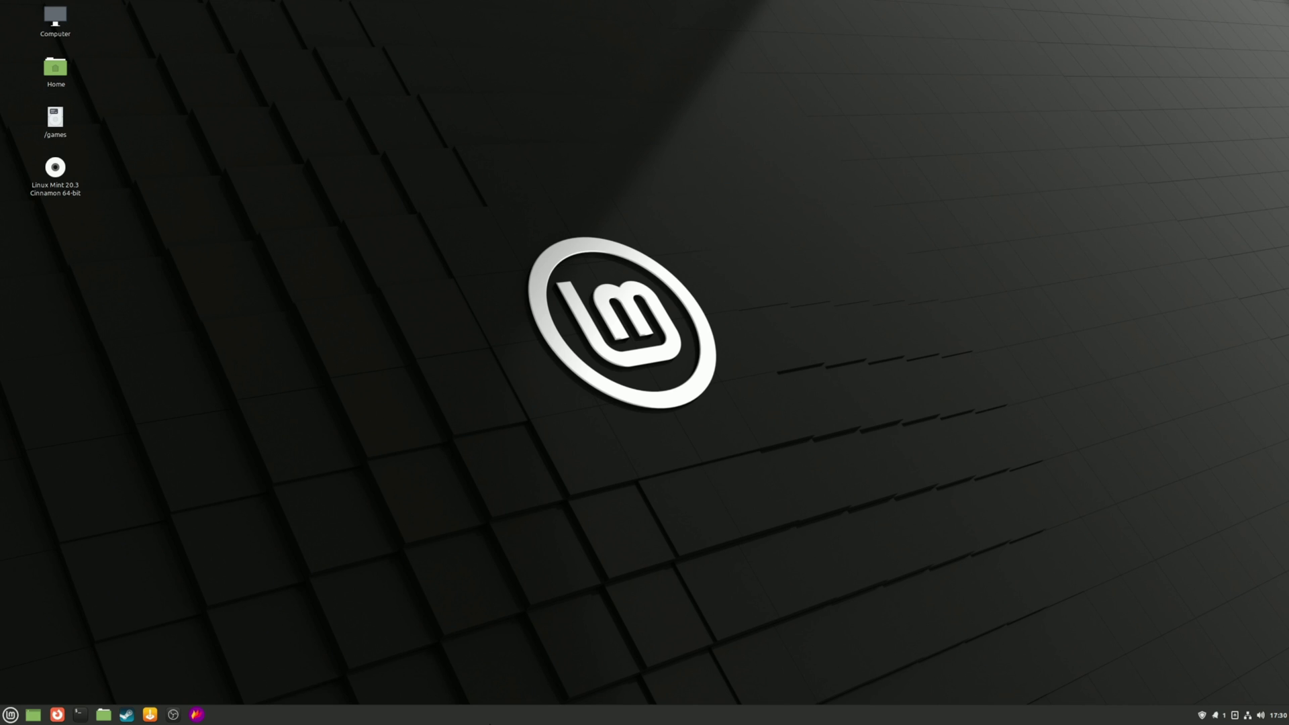
# Find Display settings via the Mint menu search and apply 3840 x 2160 resolution
pyautogui.click(3, 722)
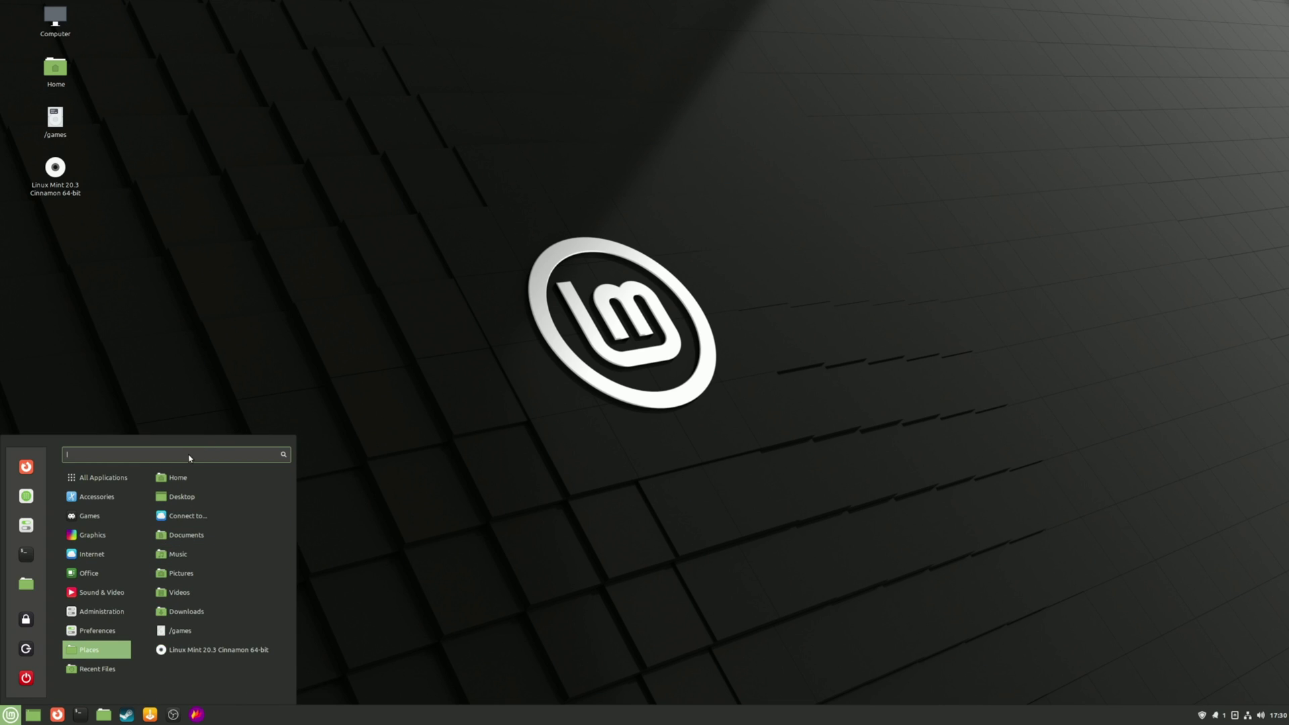
pyautogui.write('display')
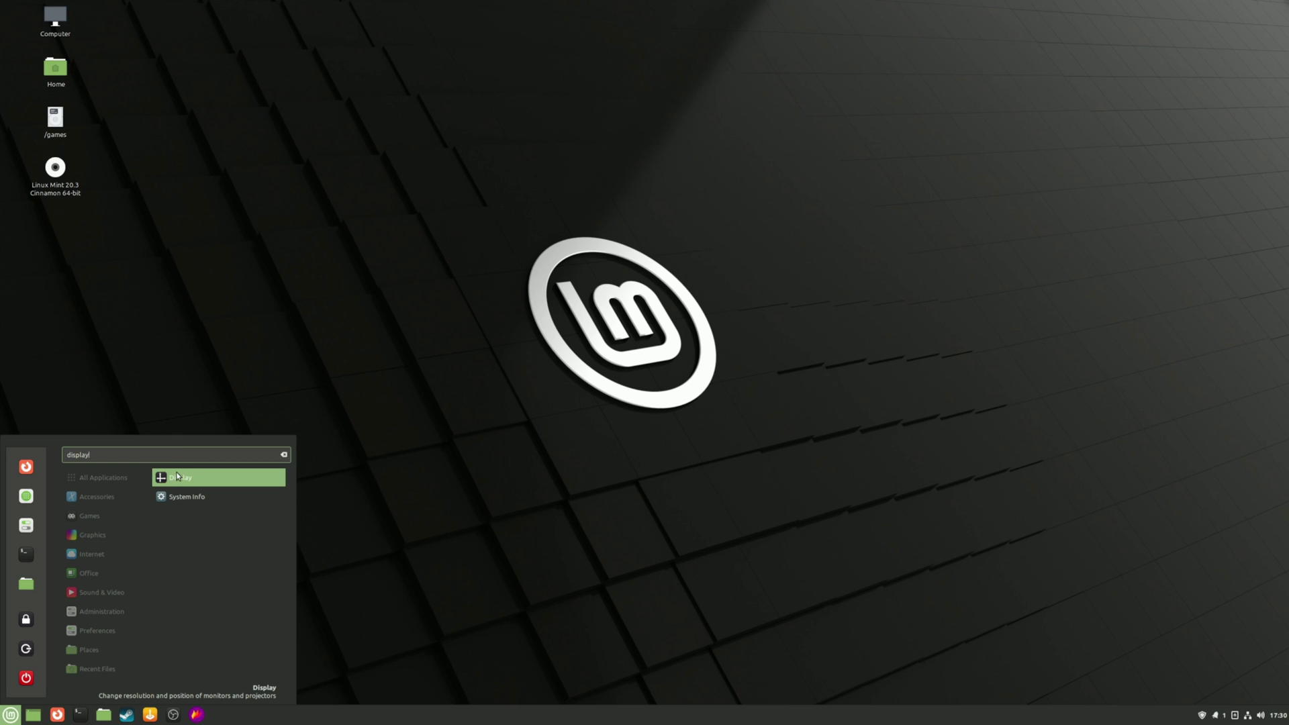
pyautogui.click(174, 478)
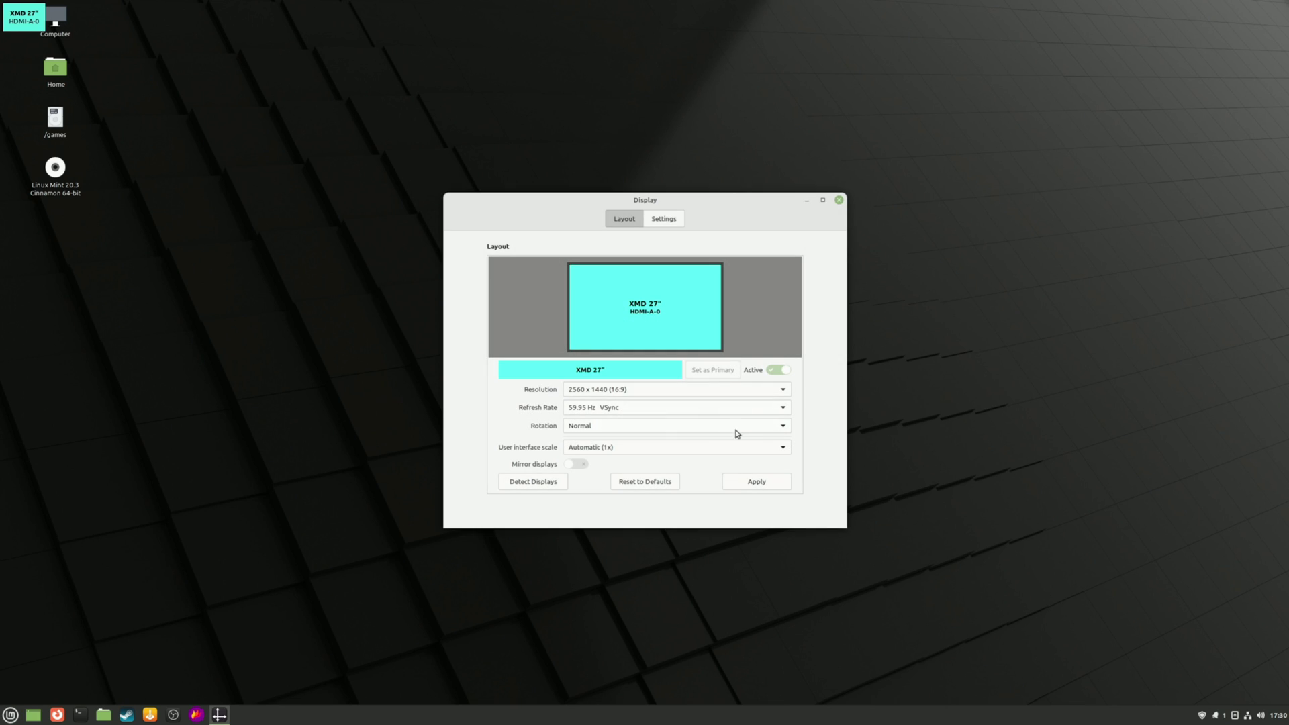
pyautogui.click(723, 391)
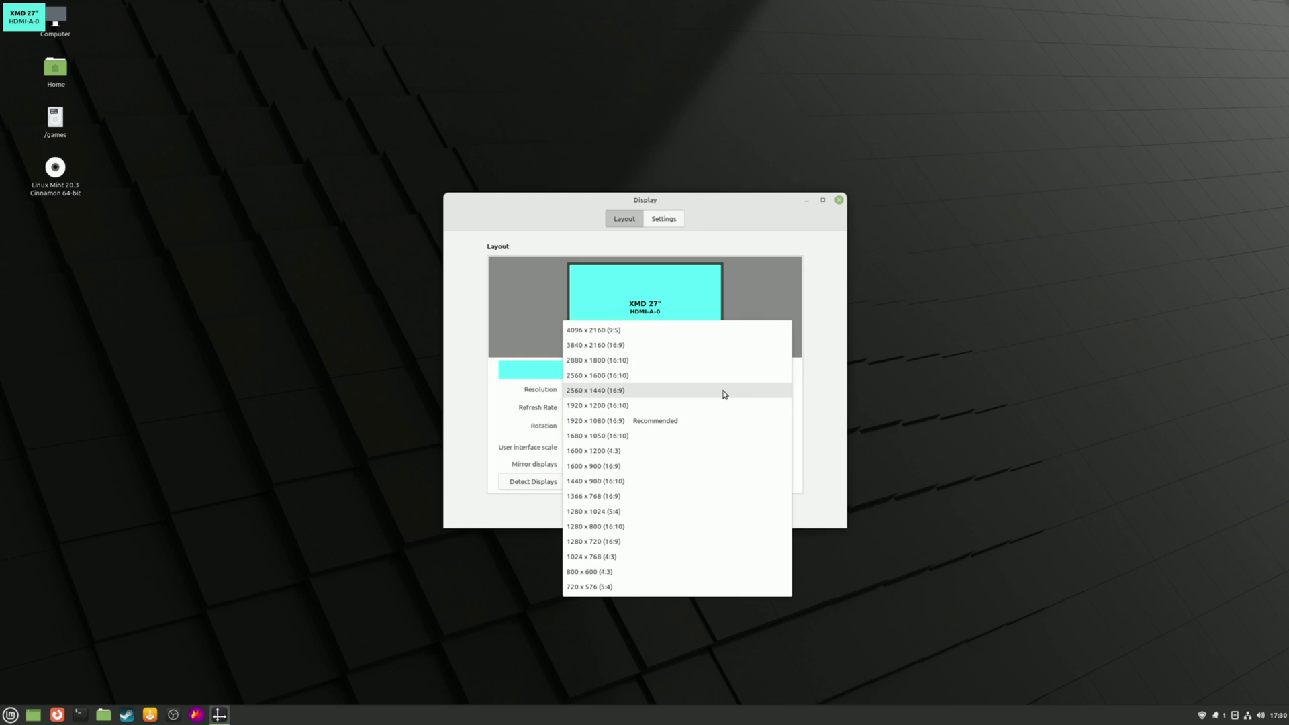
pyautogui.click(632, 347)
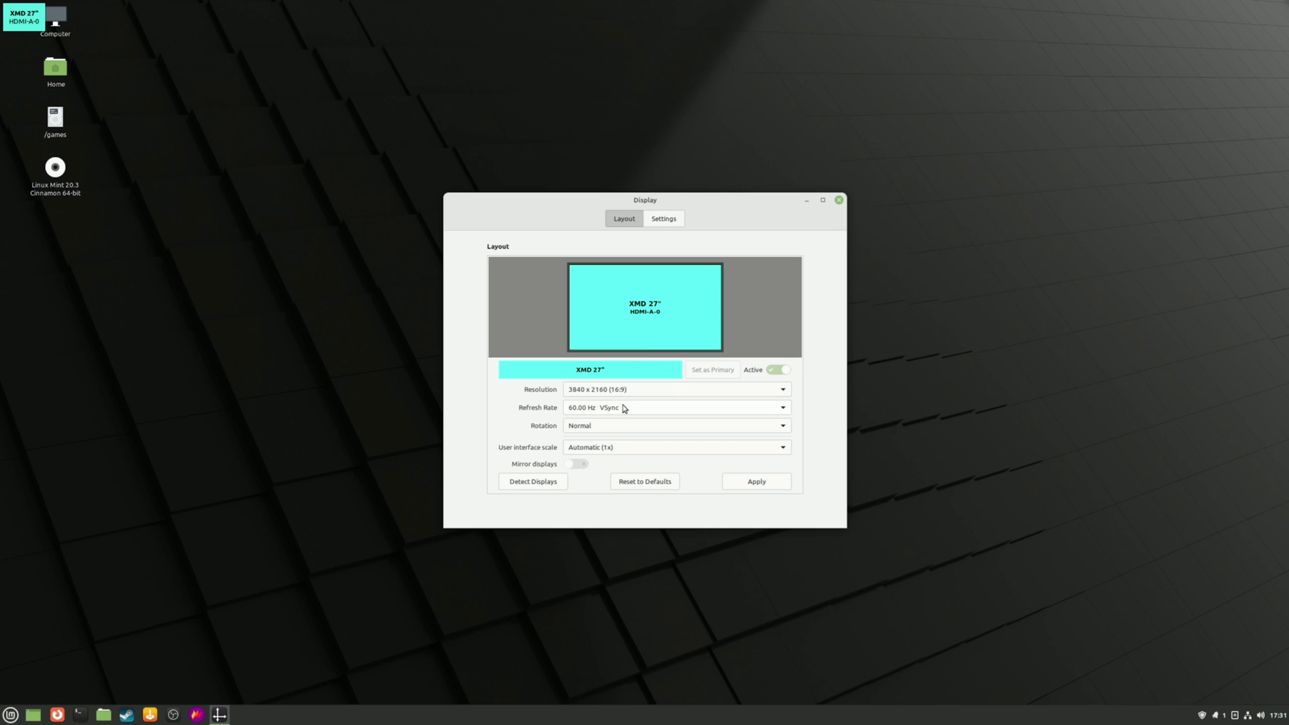
pyautogui.click(755, 481)
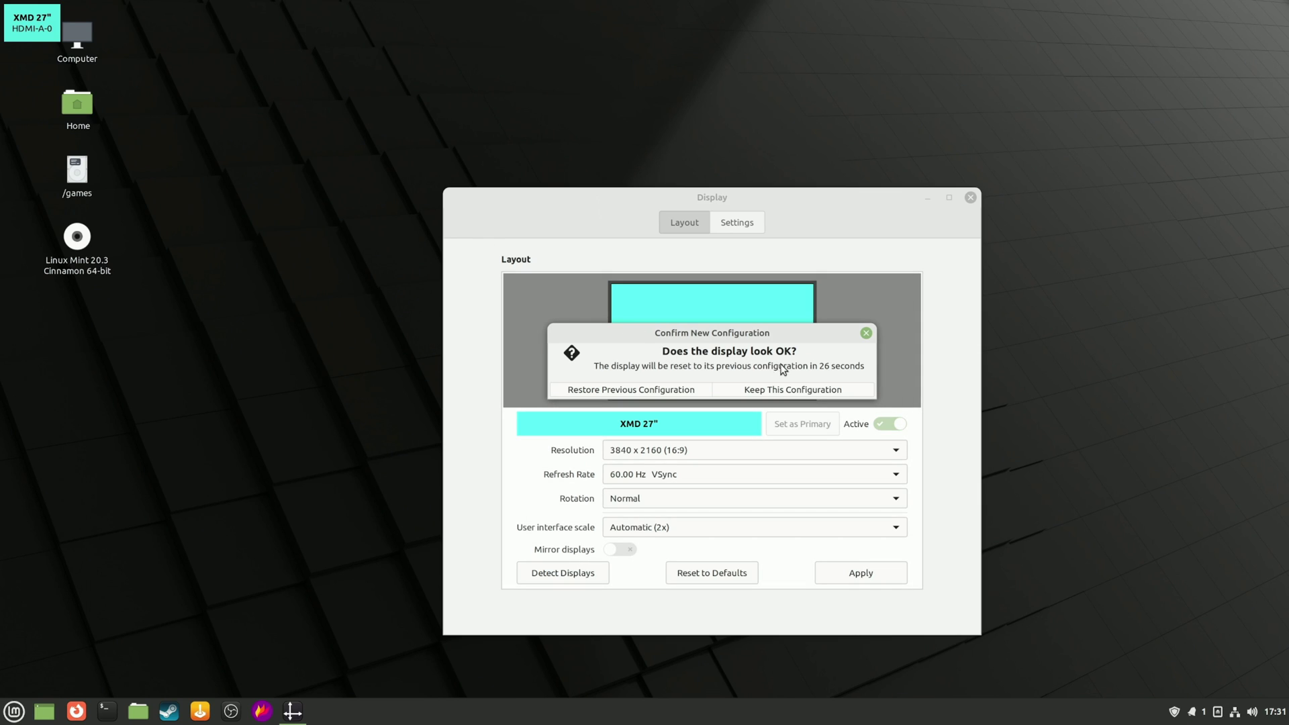
# Keep the 3840 x 2160 display configuration, then apply and keep Normal interface scale
pyautogui.click(795, 391)
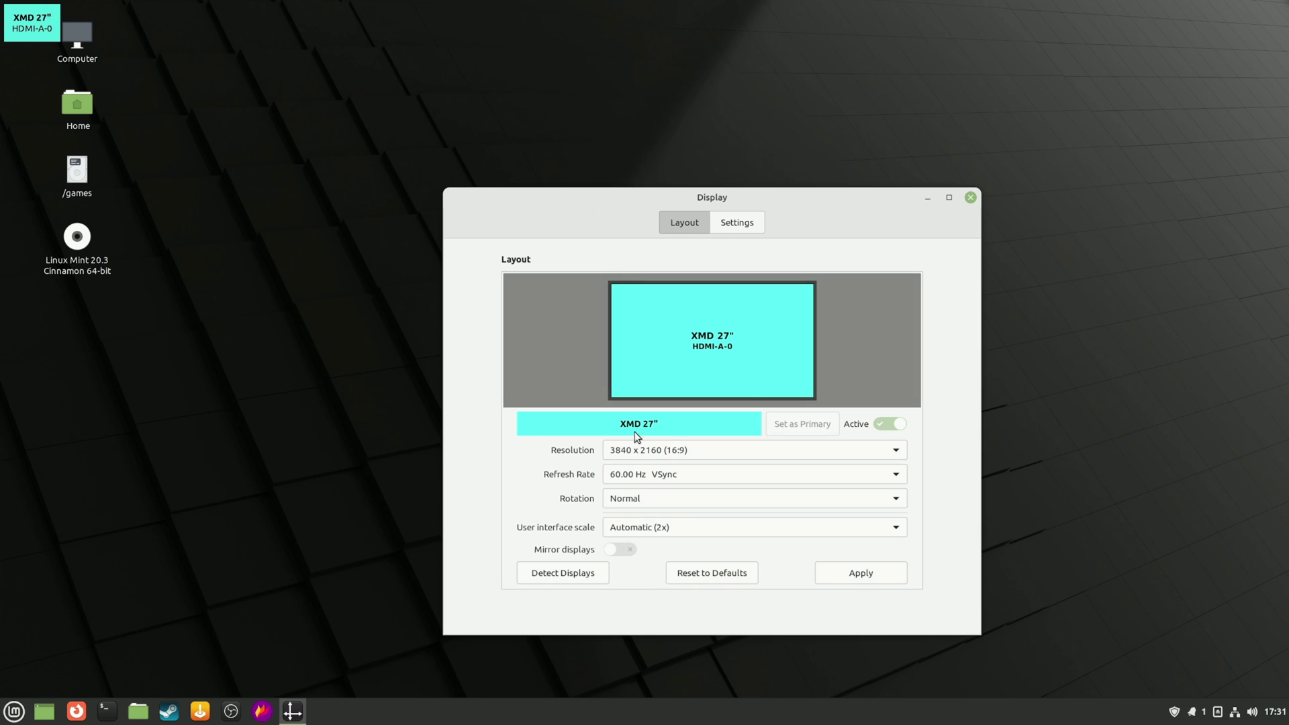
pyautogui.click(717, 224)
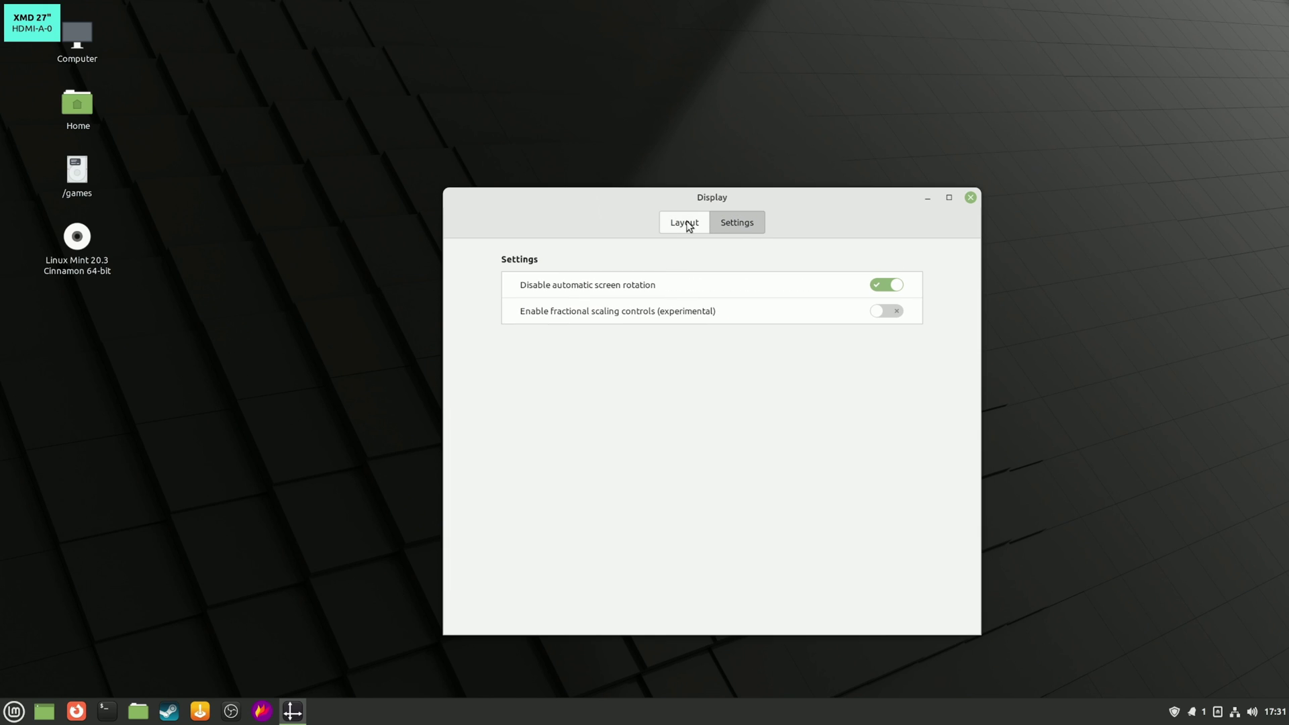
pyautogui.click(686, 225)
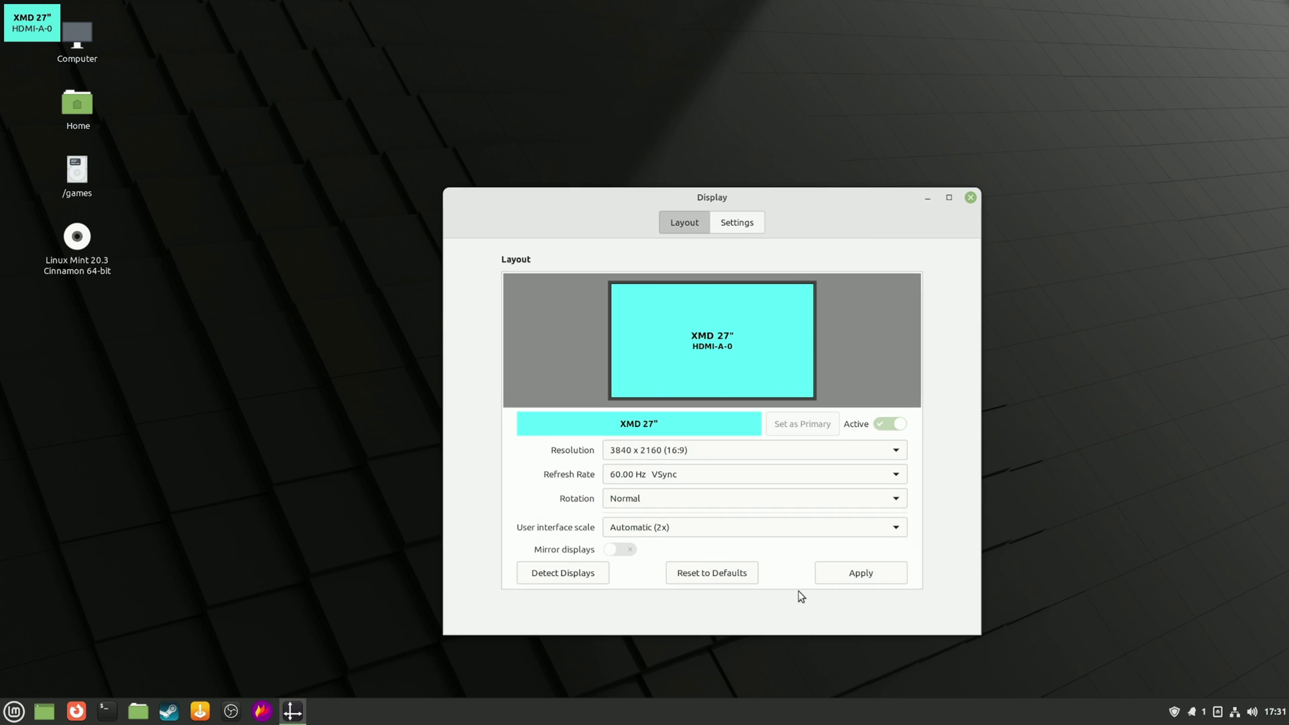
pyautogui.click(897, 530)
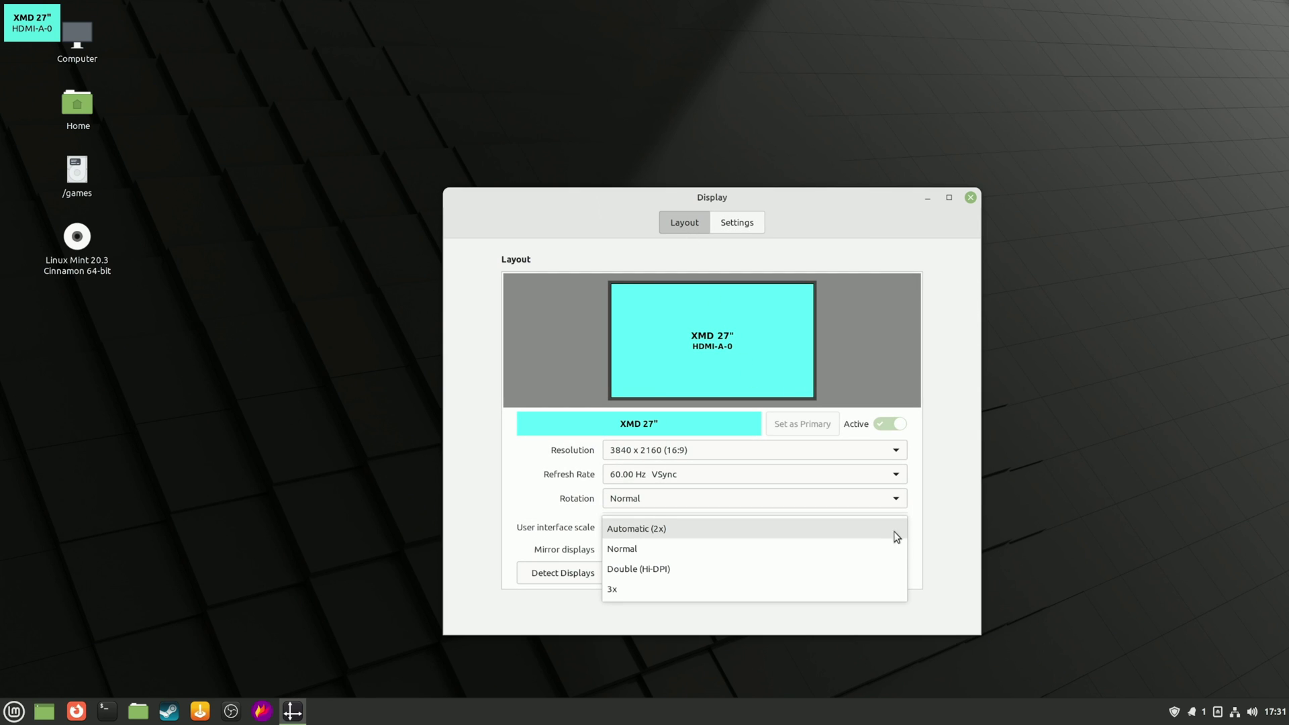
pyautogui.click(720, 547)
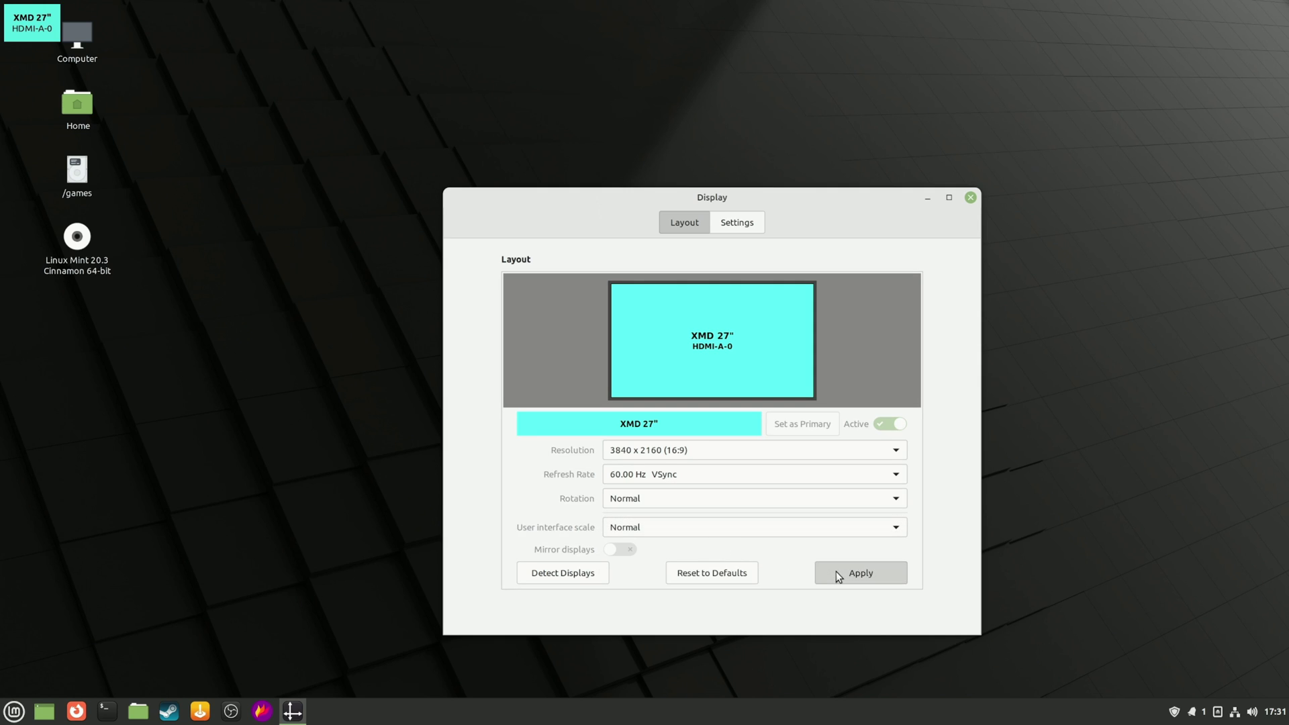
pyautogui.click(838, 574)
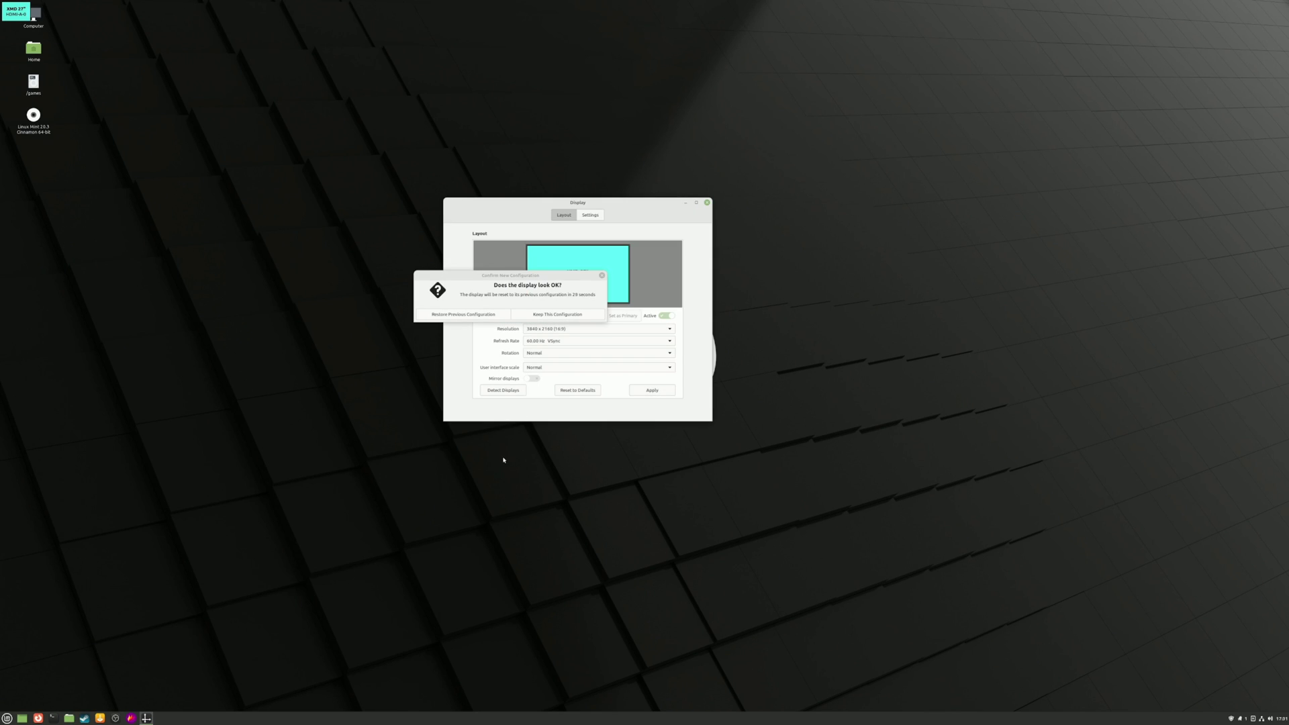
pyautogui.click(543, 316)
# Switch the user interface scale back to Automatic (2x) and keep it
pyautogui.click(594, 368)
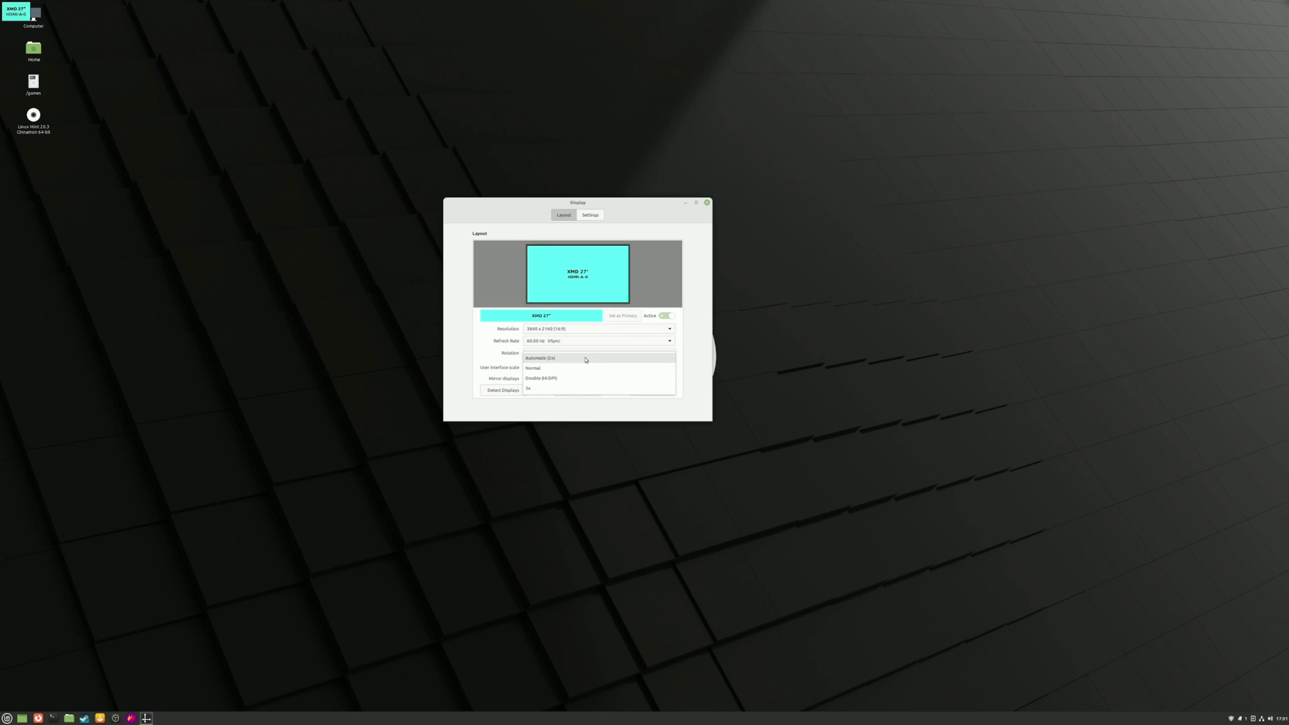
pyautogui.click(585, 359)
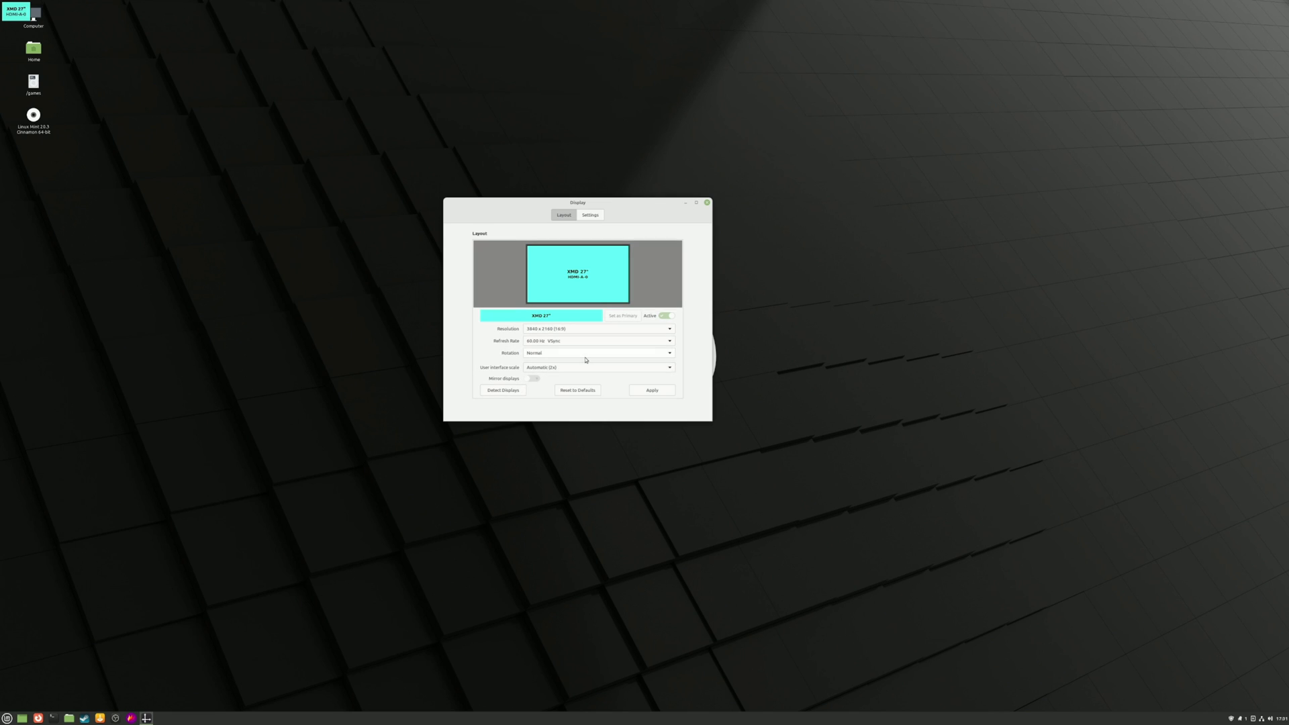
pyautogui.click(641, 394)
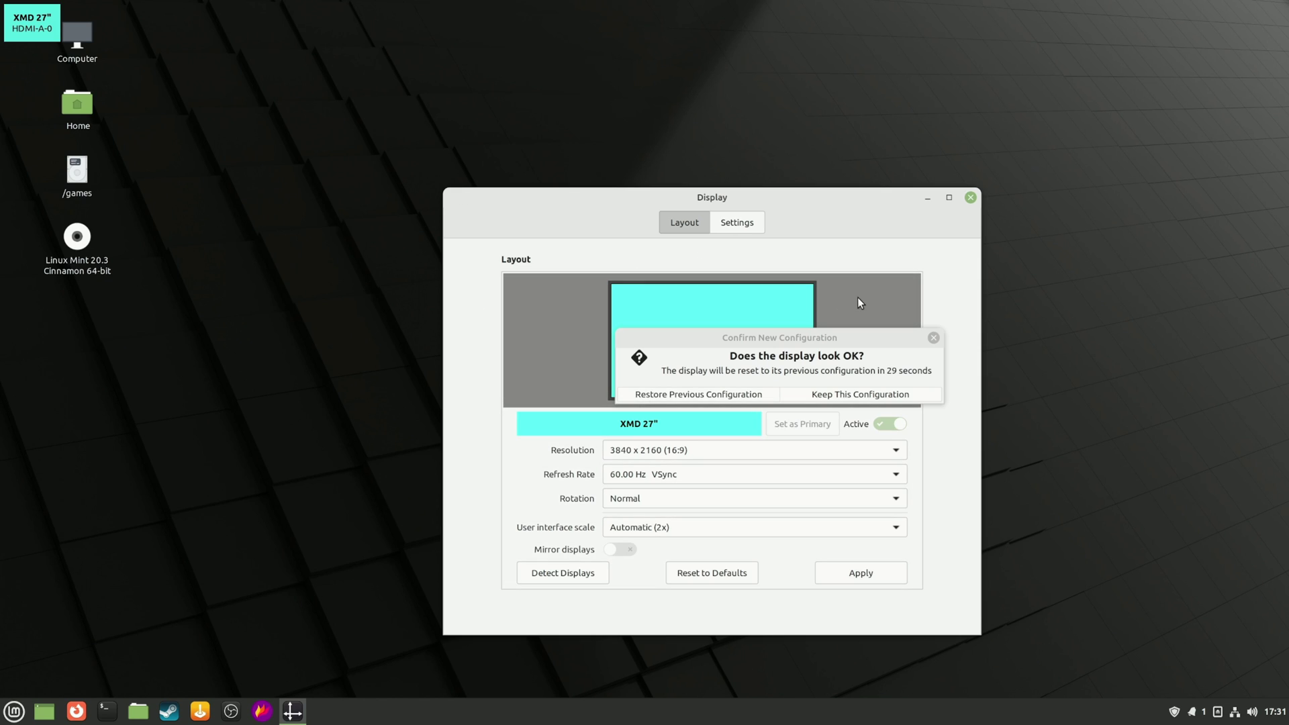
pyautogui.click(871, 397)
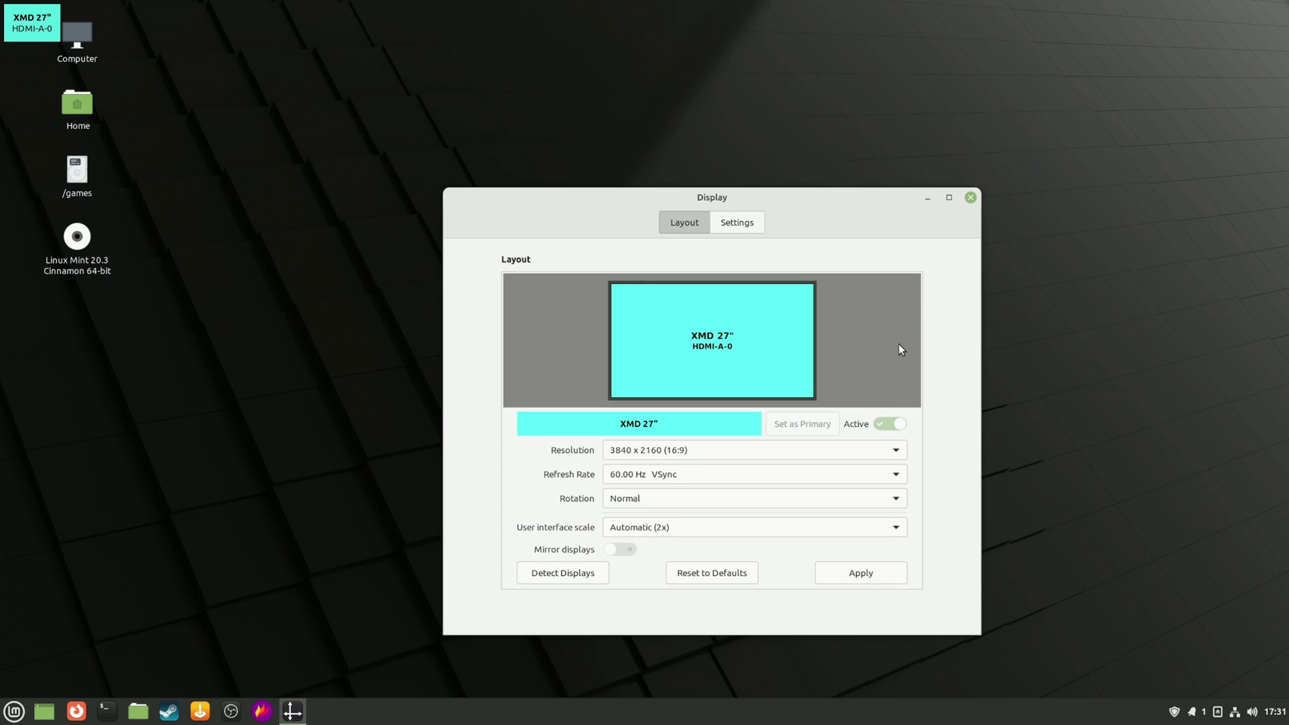
# Close Display settings, return to Moonlight's Computers view, and minimize Moonlight
pyautogui.click(971, 199)
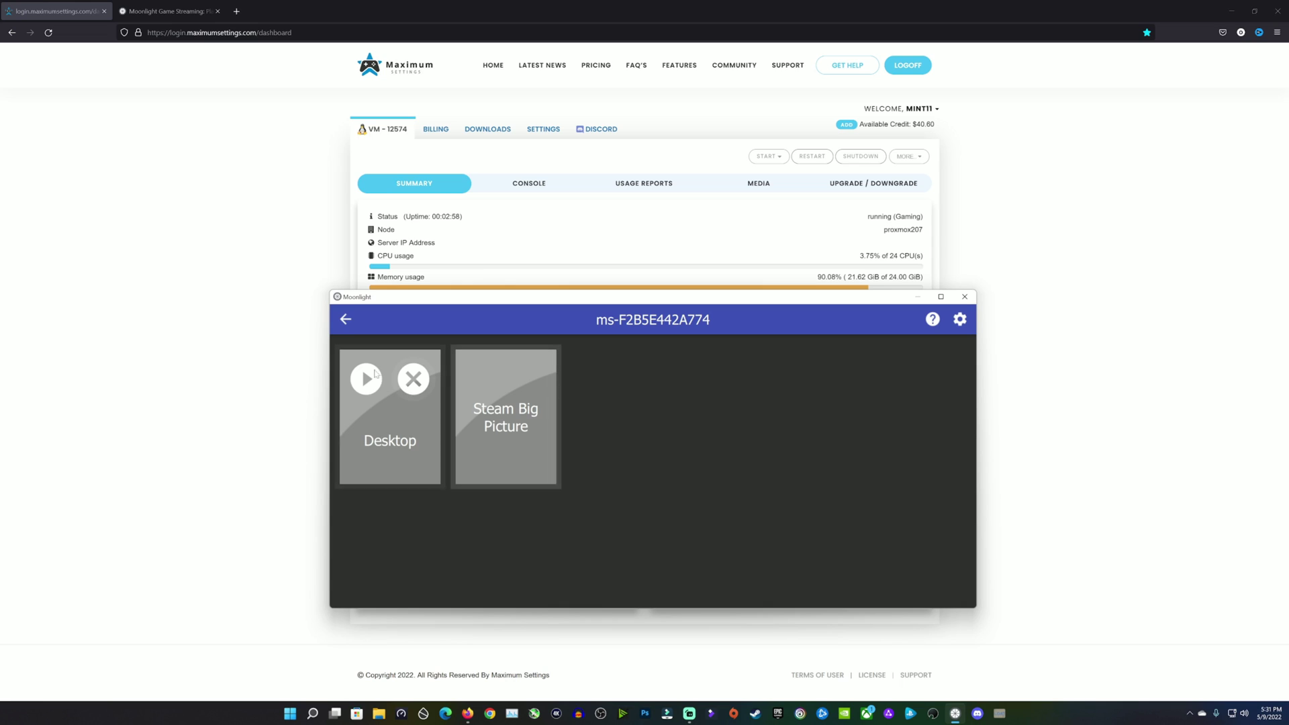
pyautogui.click(346, 320)
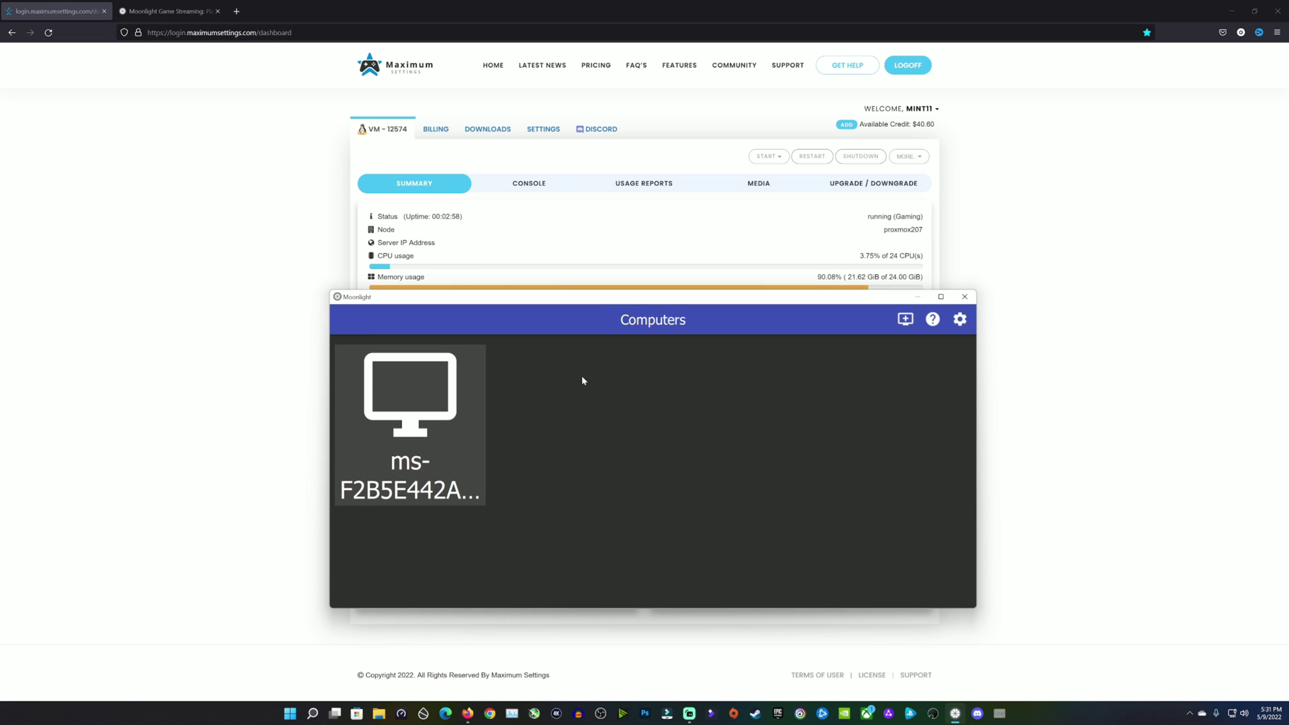
pyautogui.click(919, 299)
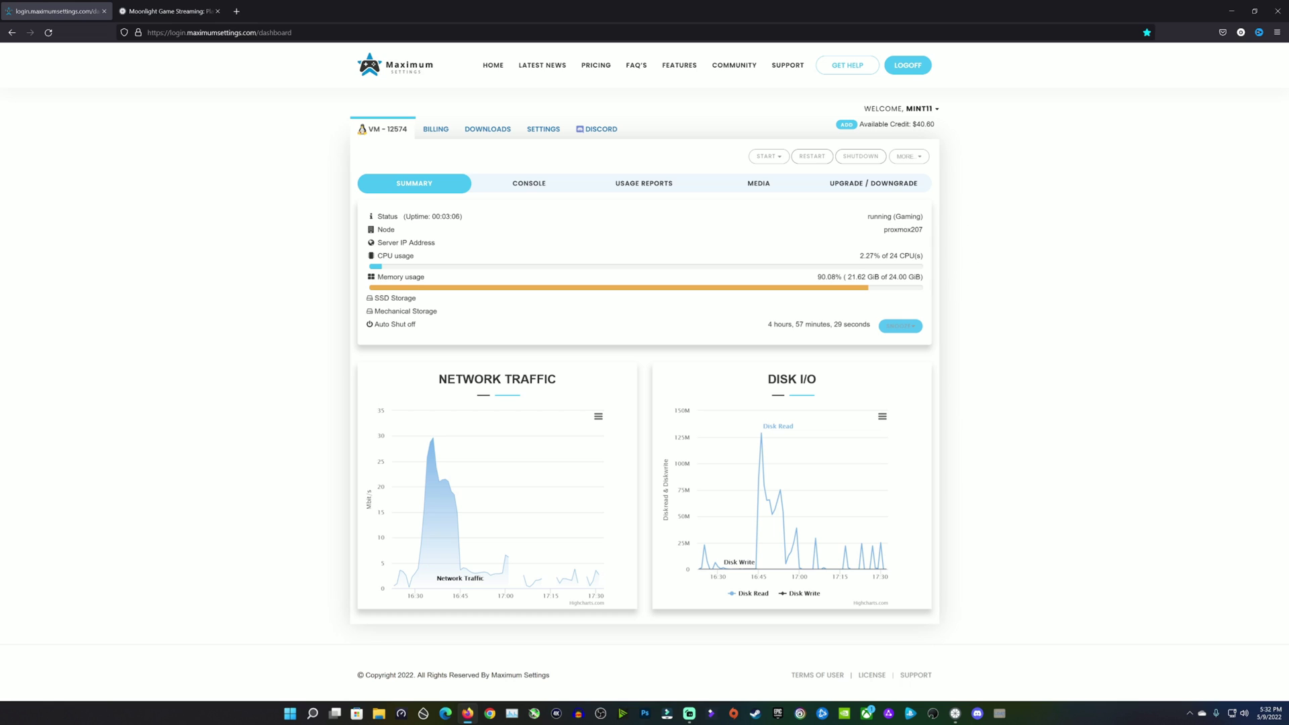
# Shut down VM 12574 and decline the Factory Reset Machine warning
pyautogui.click(863, 160)
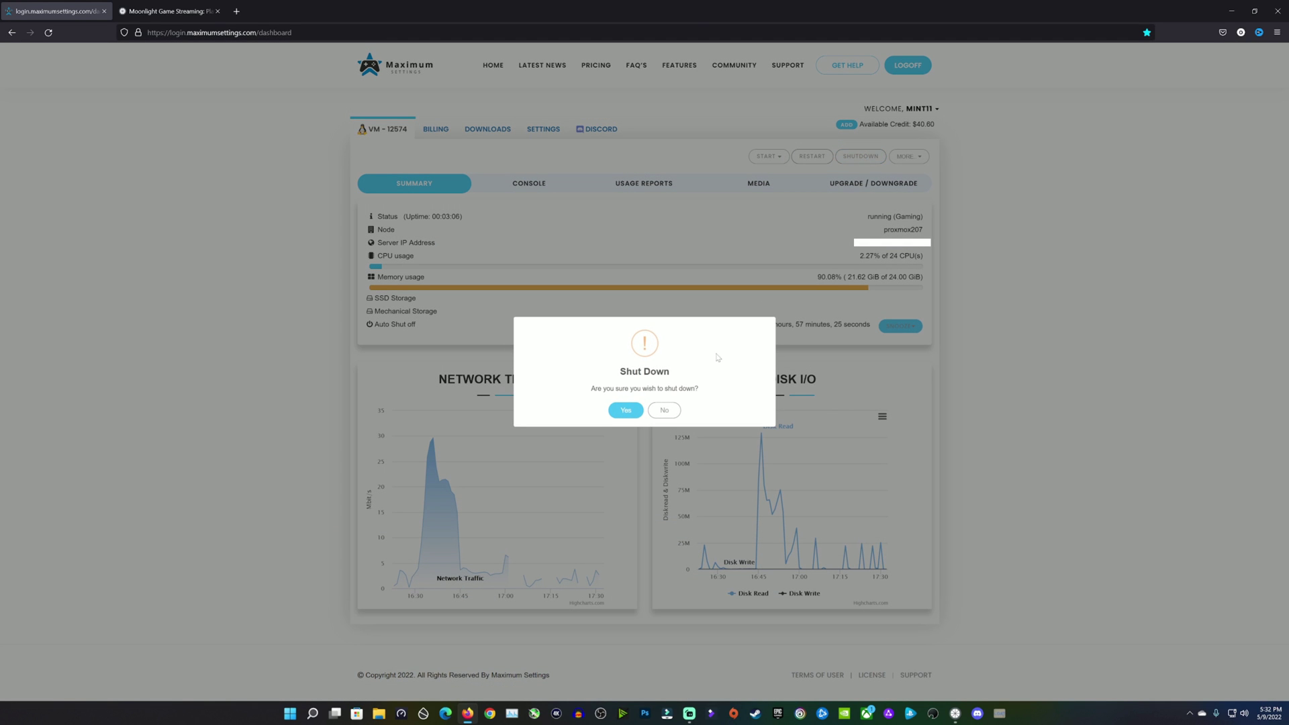
pyautogui.click(630, 412)
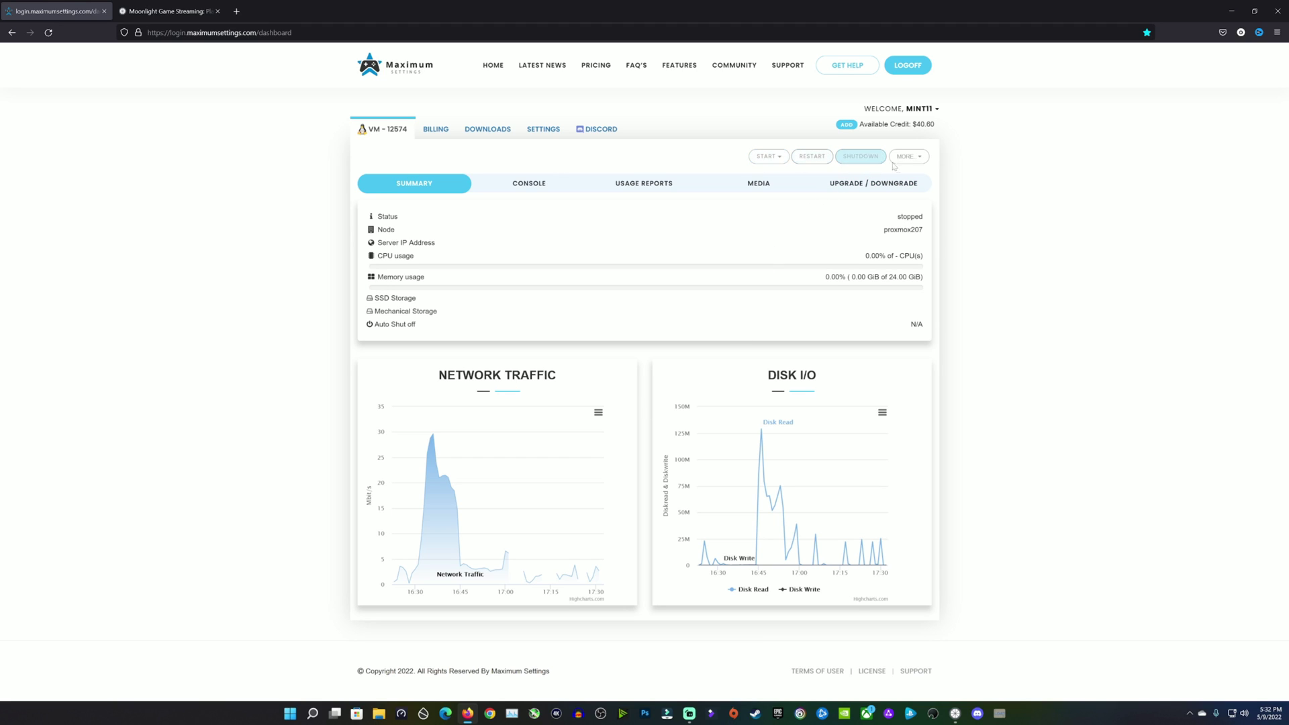
pyautogui.click(922, 158)
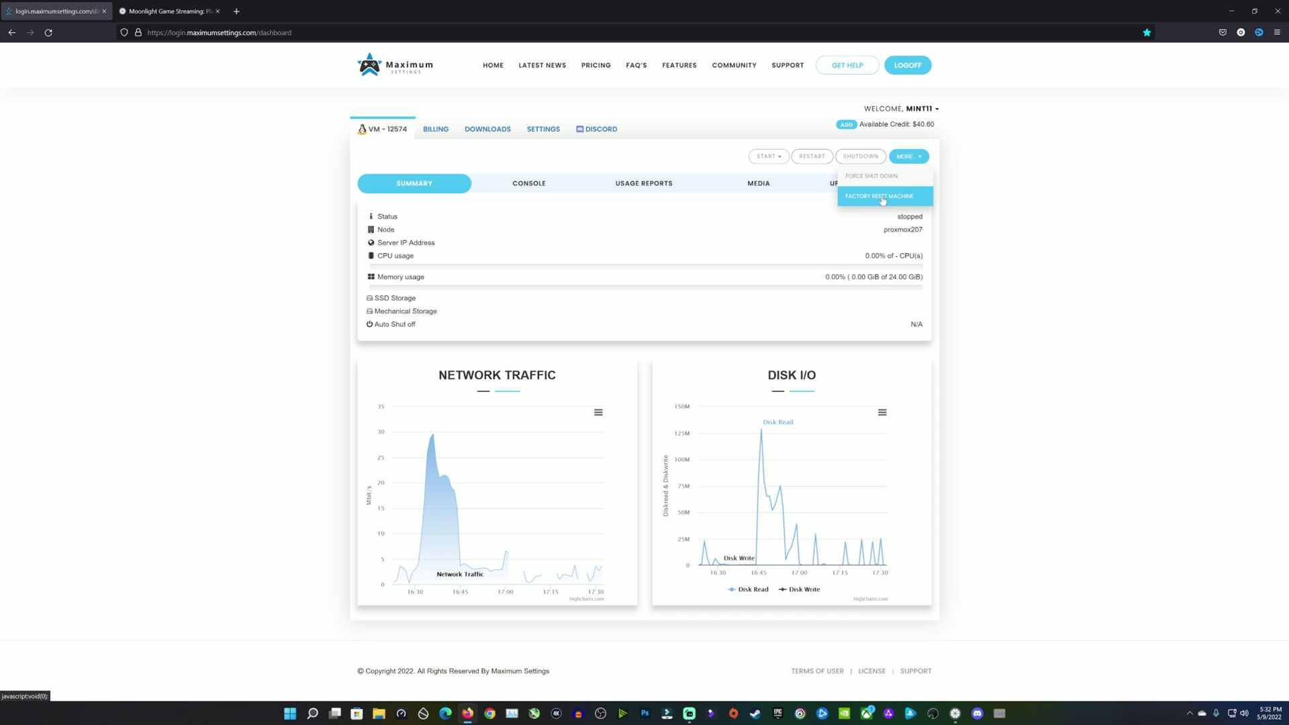
pyautogui.click(882, 199)
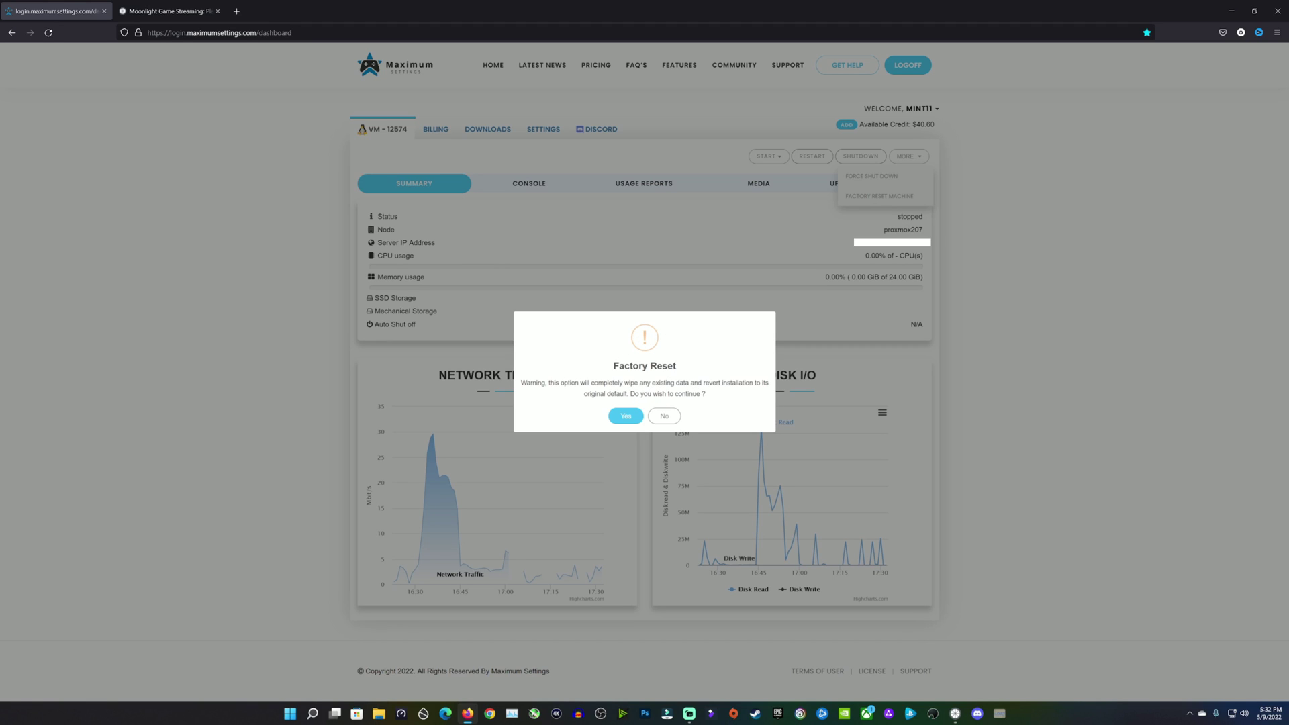
pyautogui.click(665, 417)
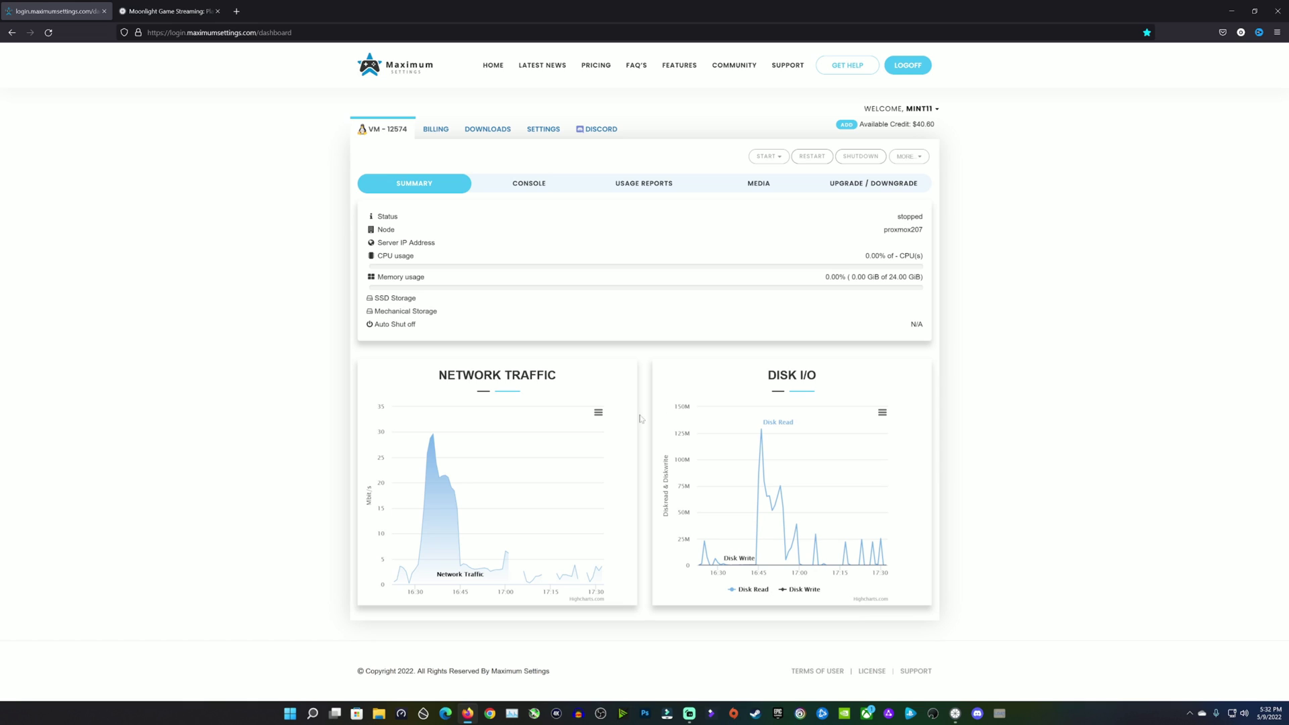